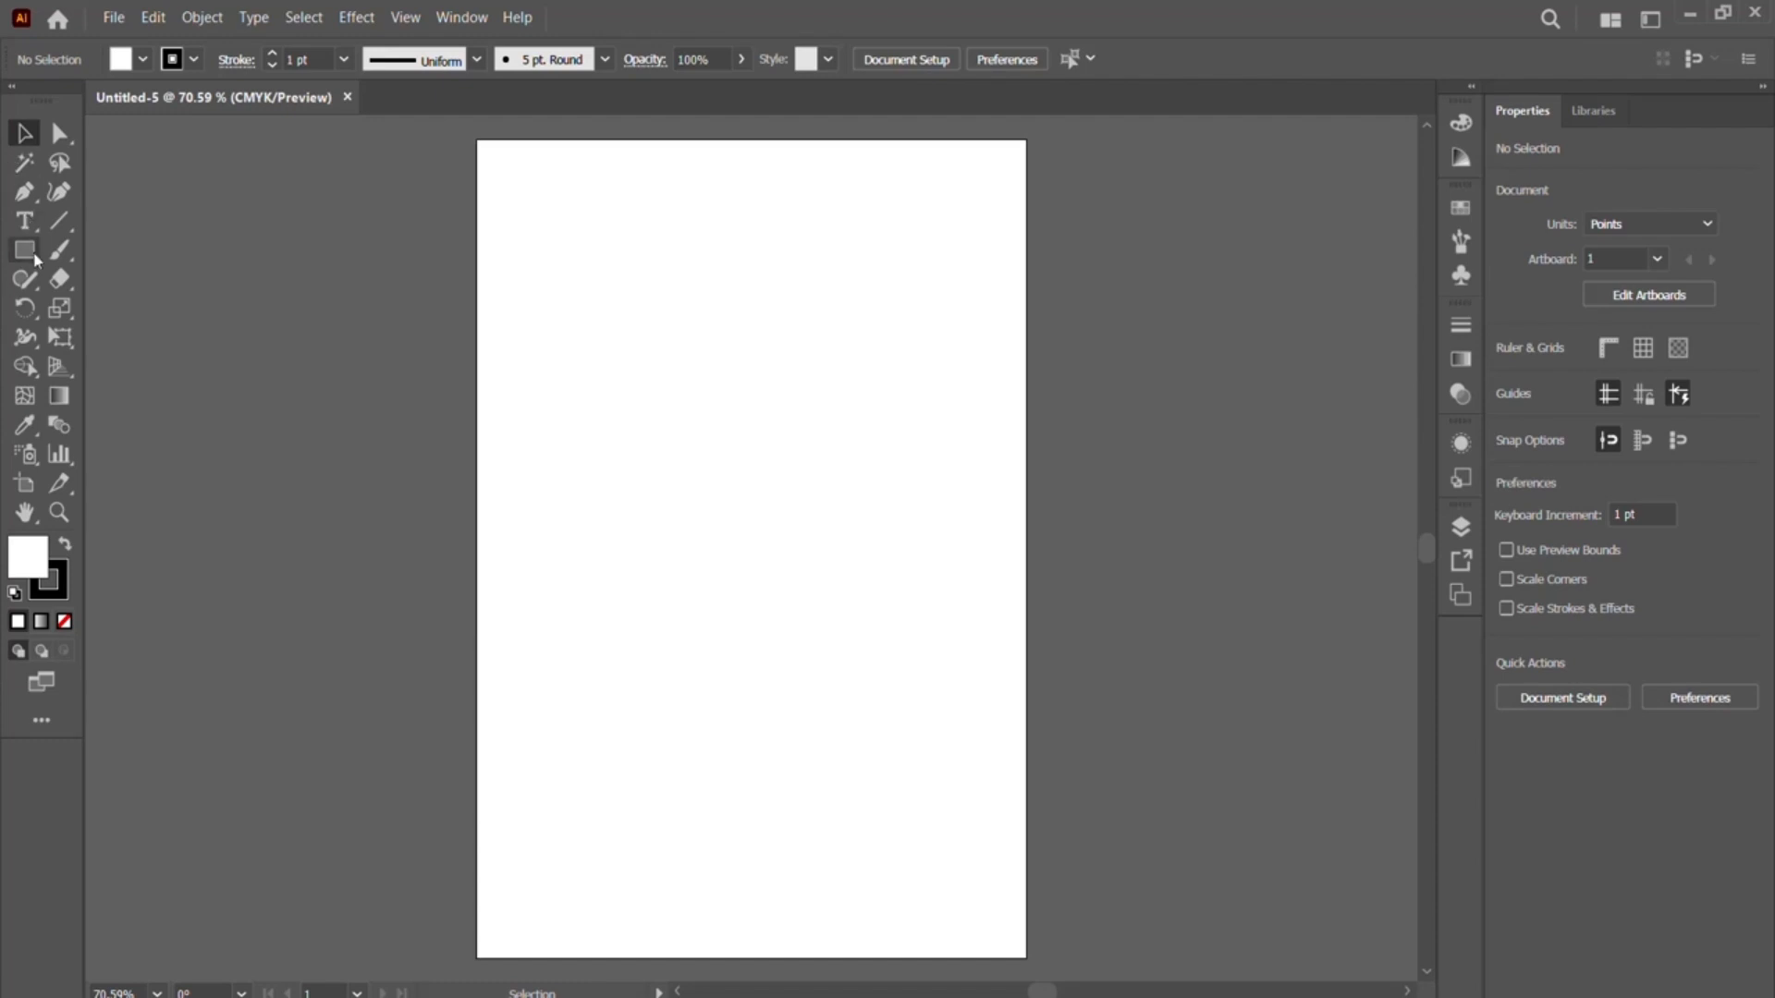
# - Draw a closed rectangle about 359 pt wide and 172 pt high near the artboard's top with the Pen tool
pyautogui.click(24, 194)
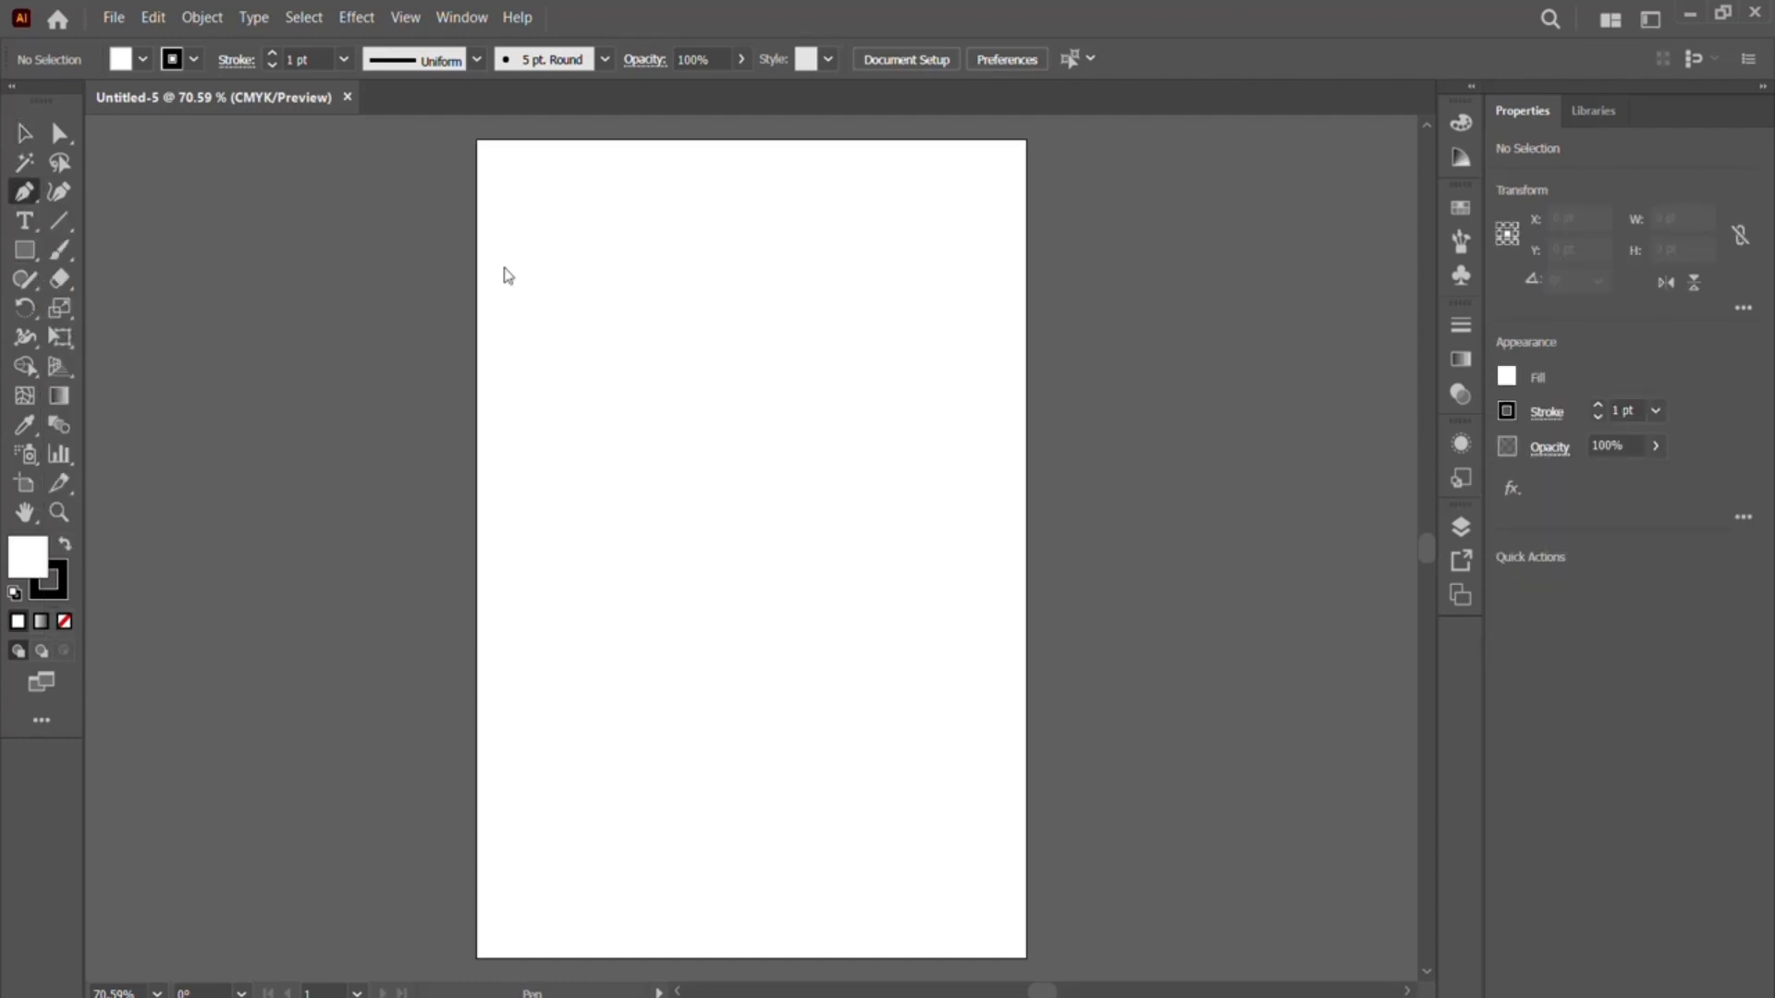
pyautogui.click(552, 232)
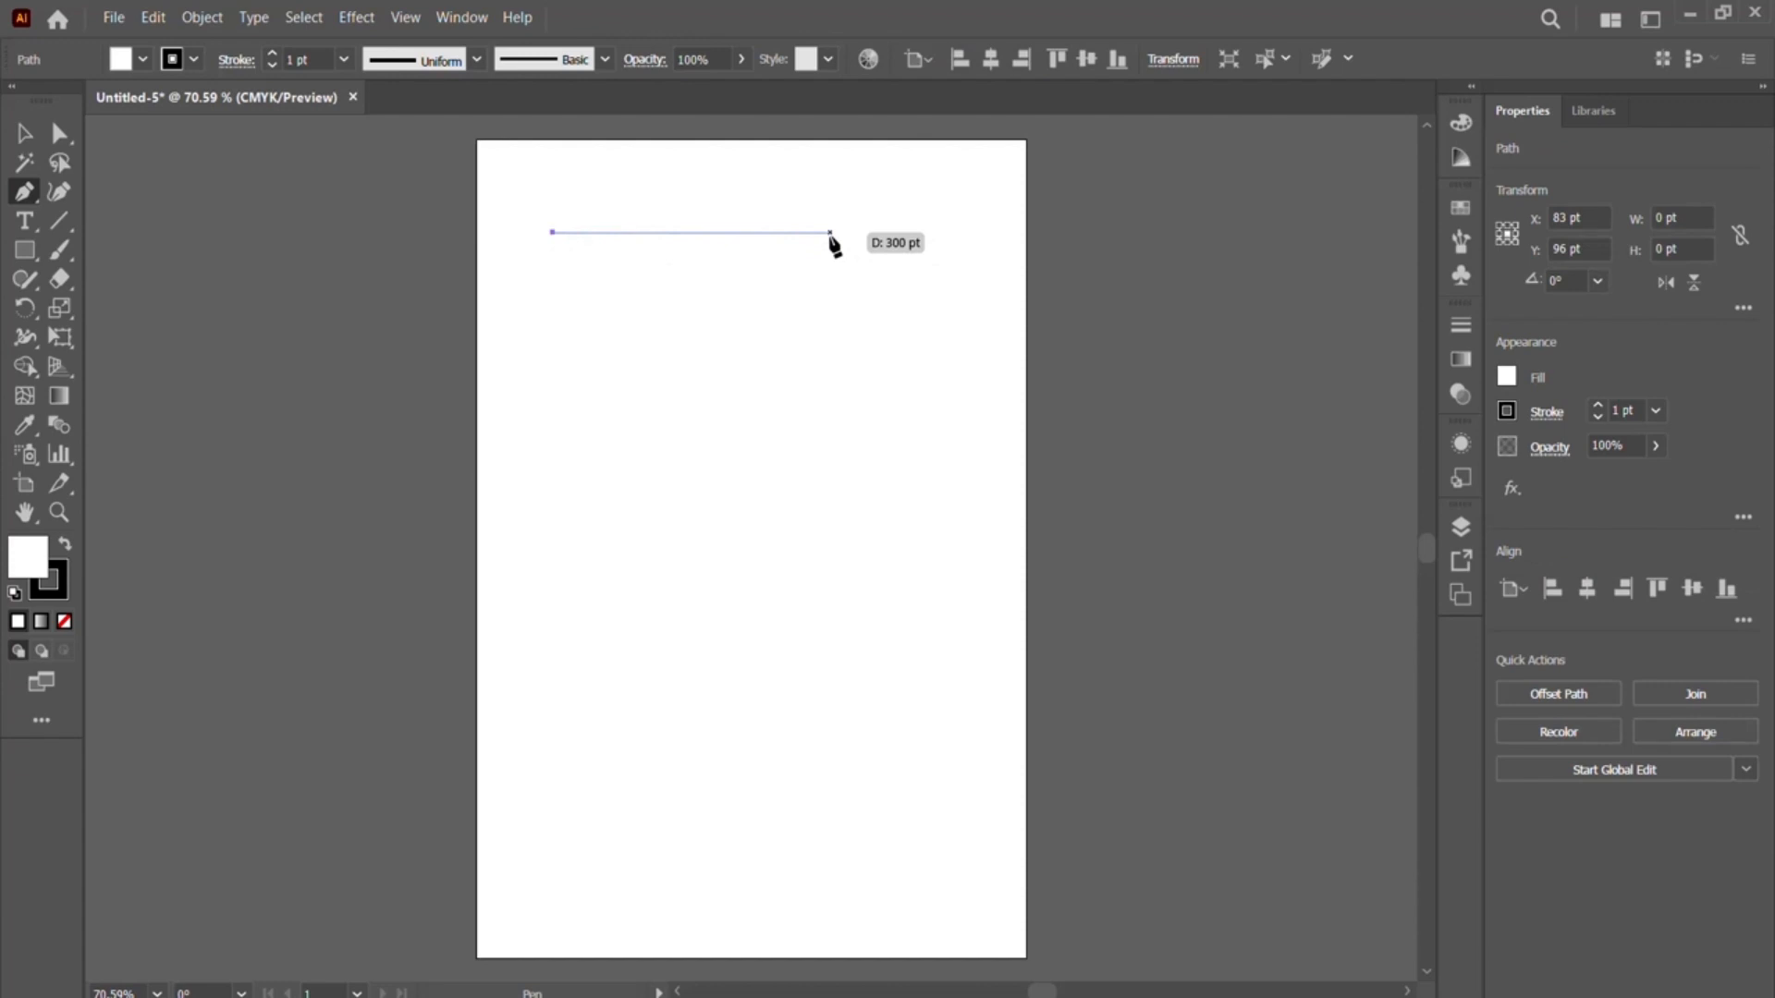
pyautogui.click(885, 232)
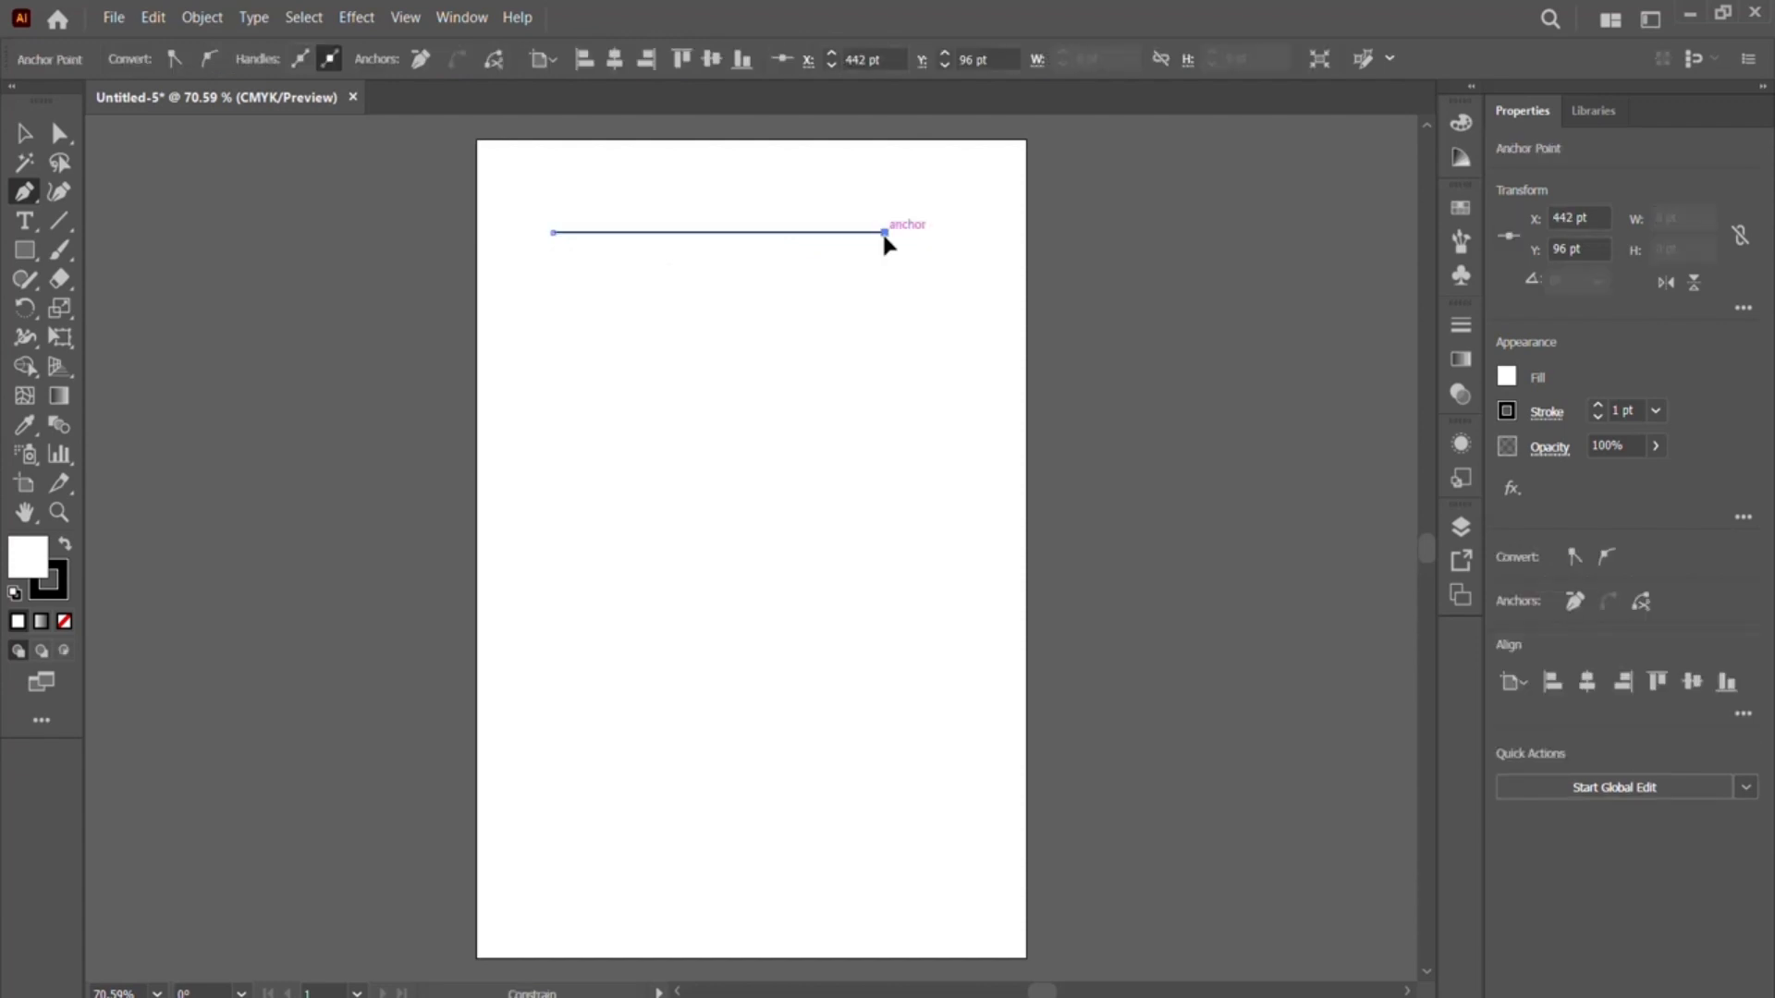
pyautogui.click(884, 399)
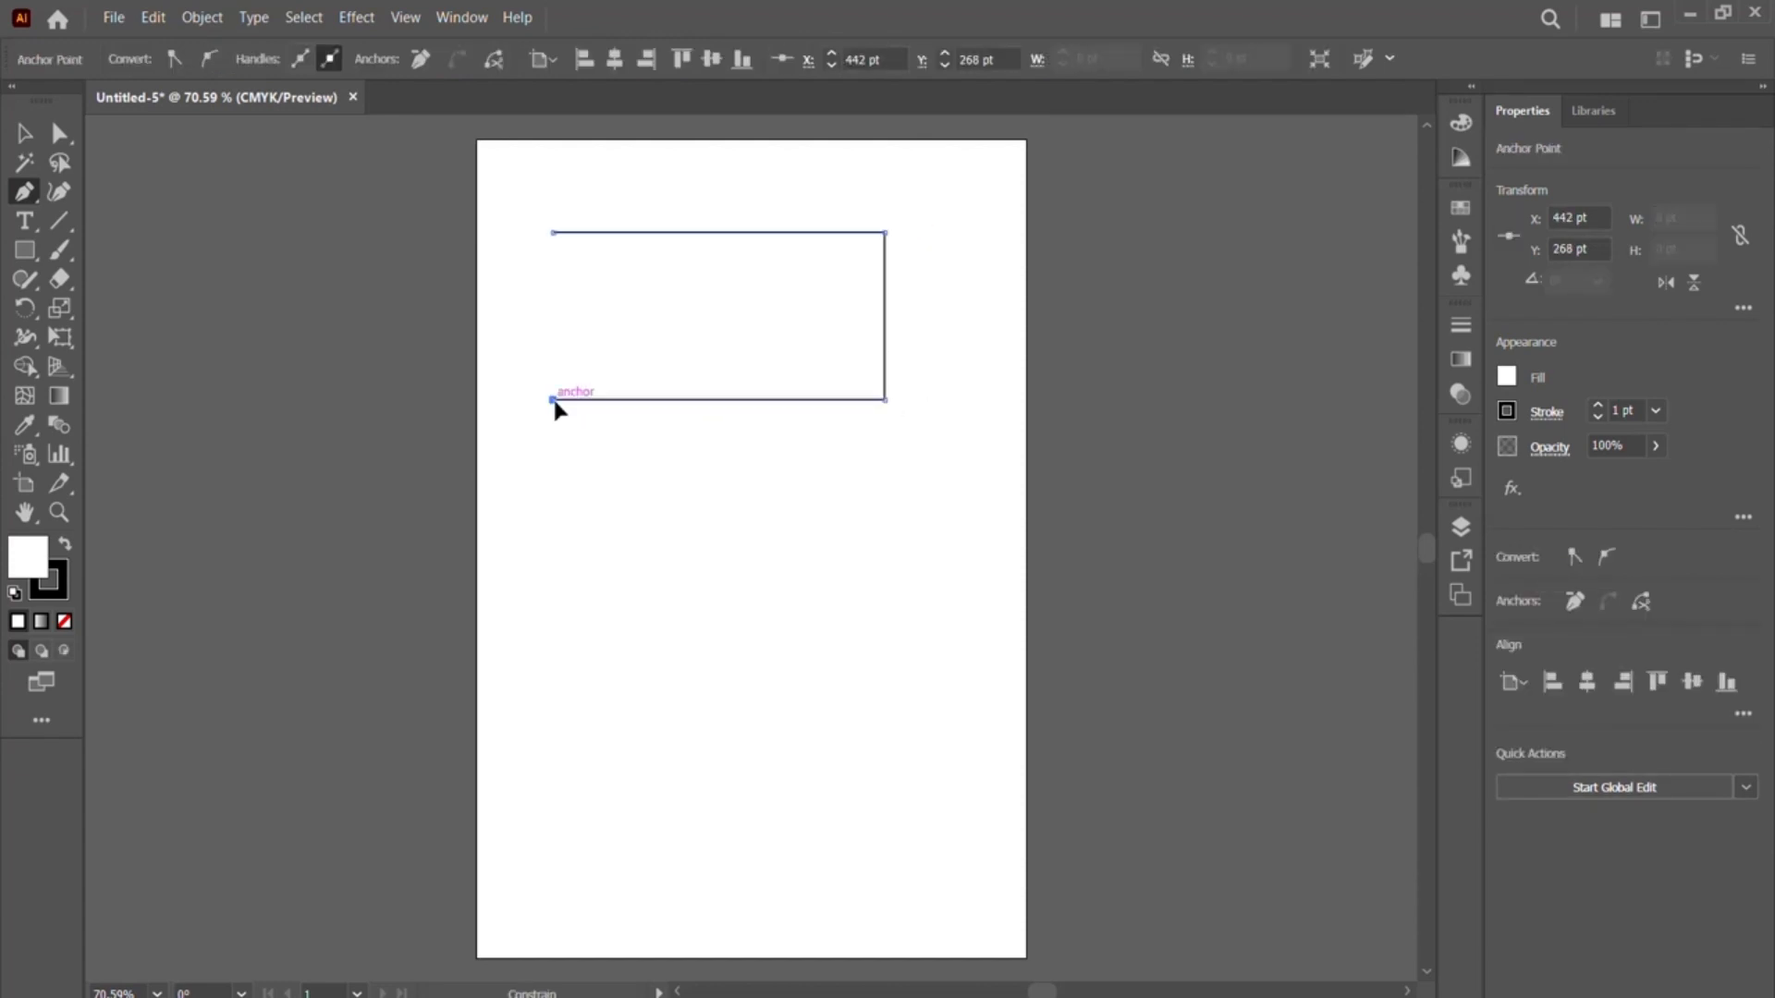
pyautogui.click(552, 399)
pyautogui.click(553, 233)
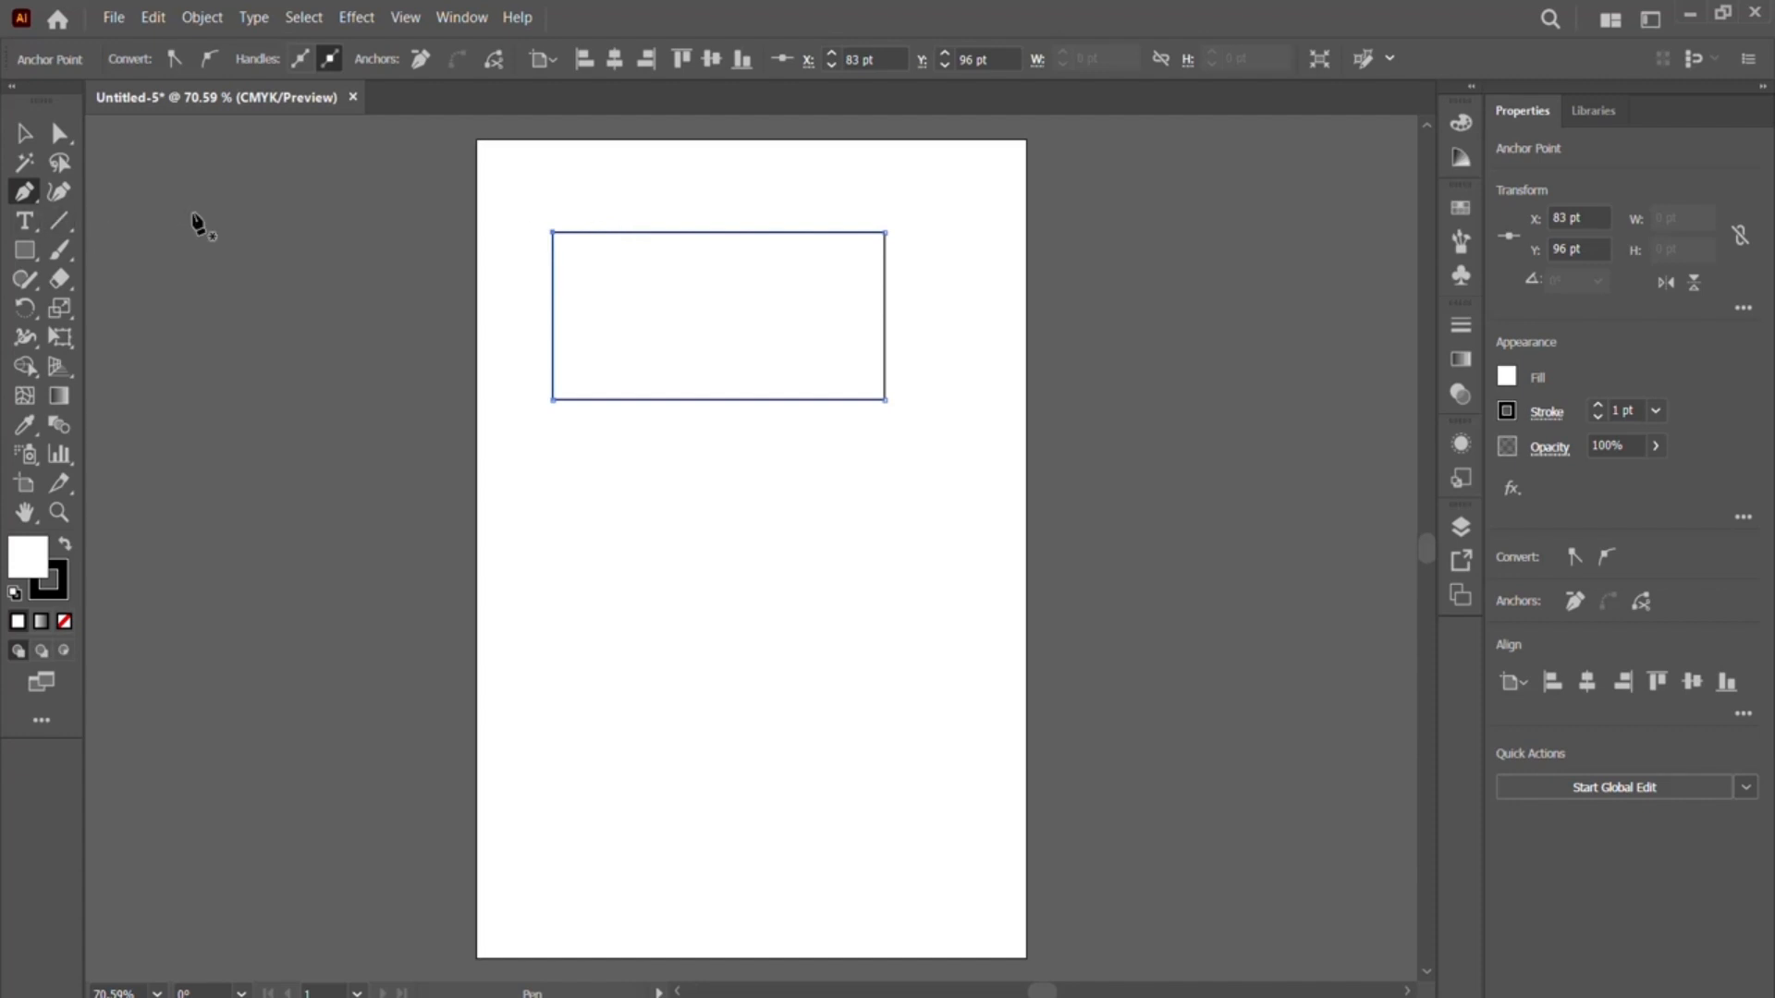
# - Add three anchor points along the rectangle's top edge at about X 154, 263 and 367 pt
pyautogui.click(25, 194)
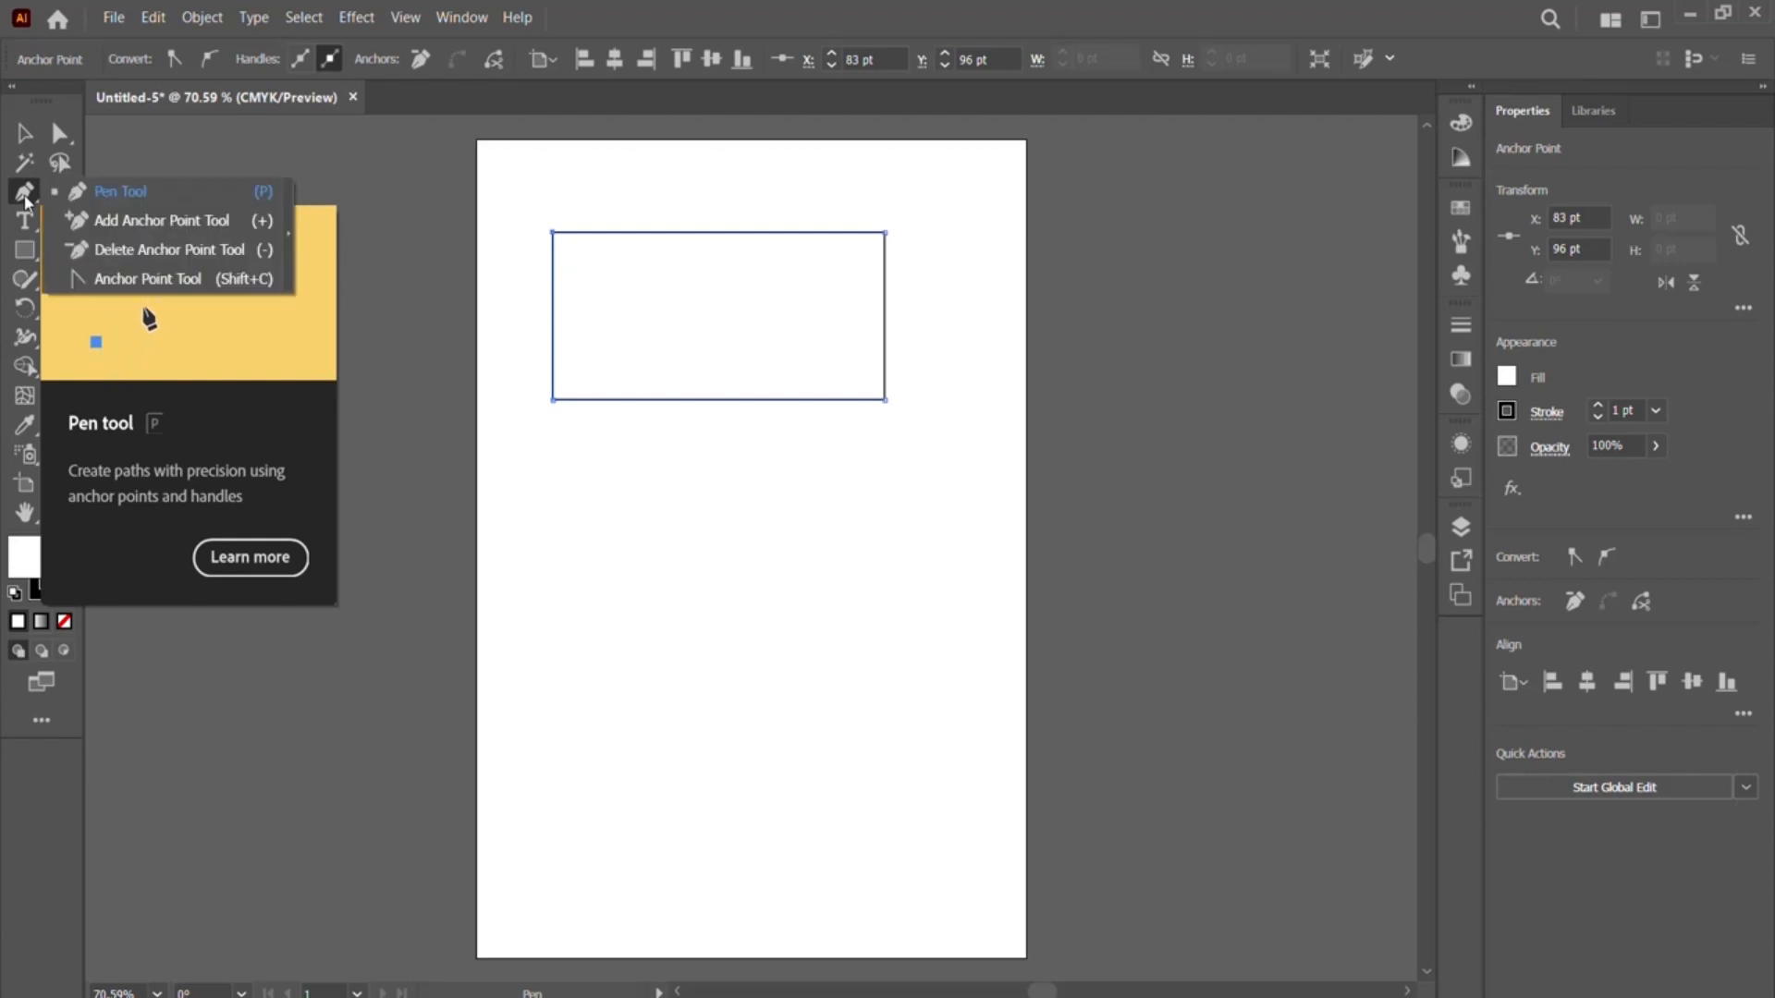
pyautogui.click(141, 225)
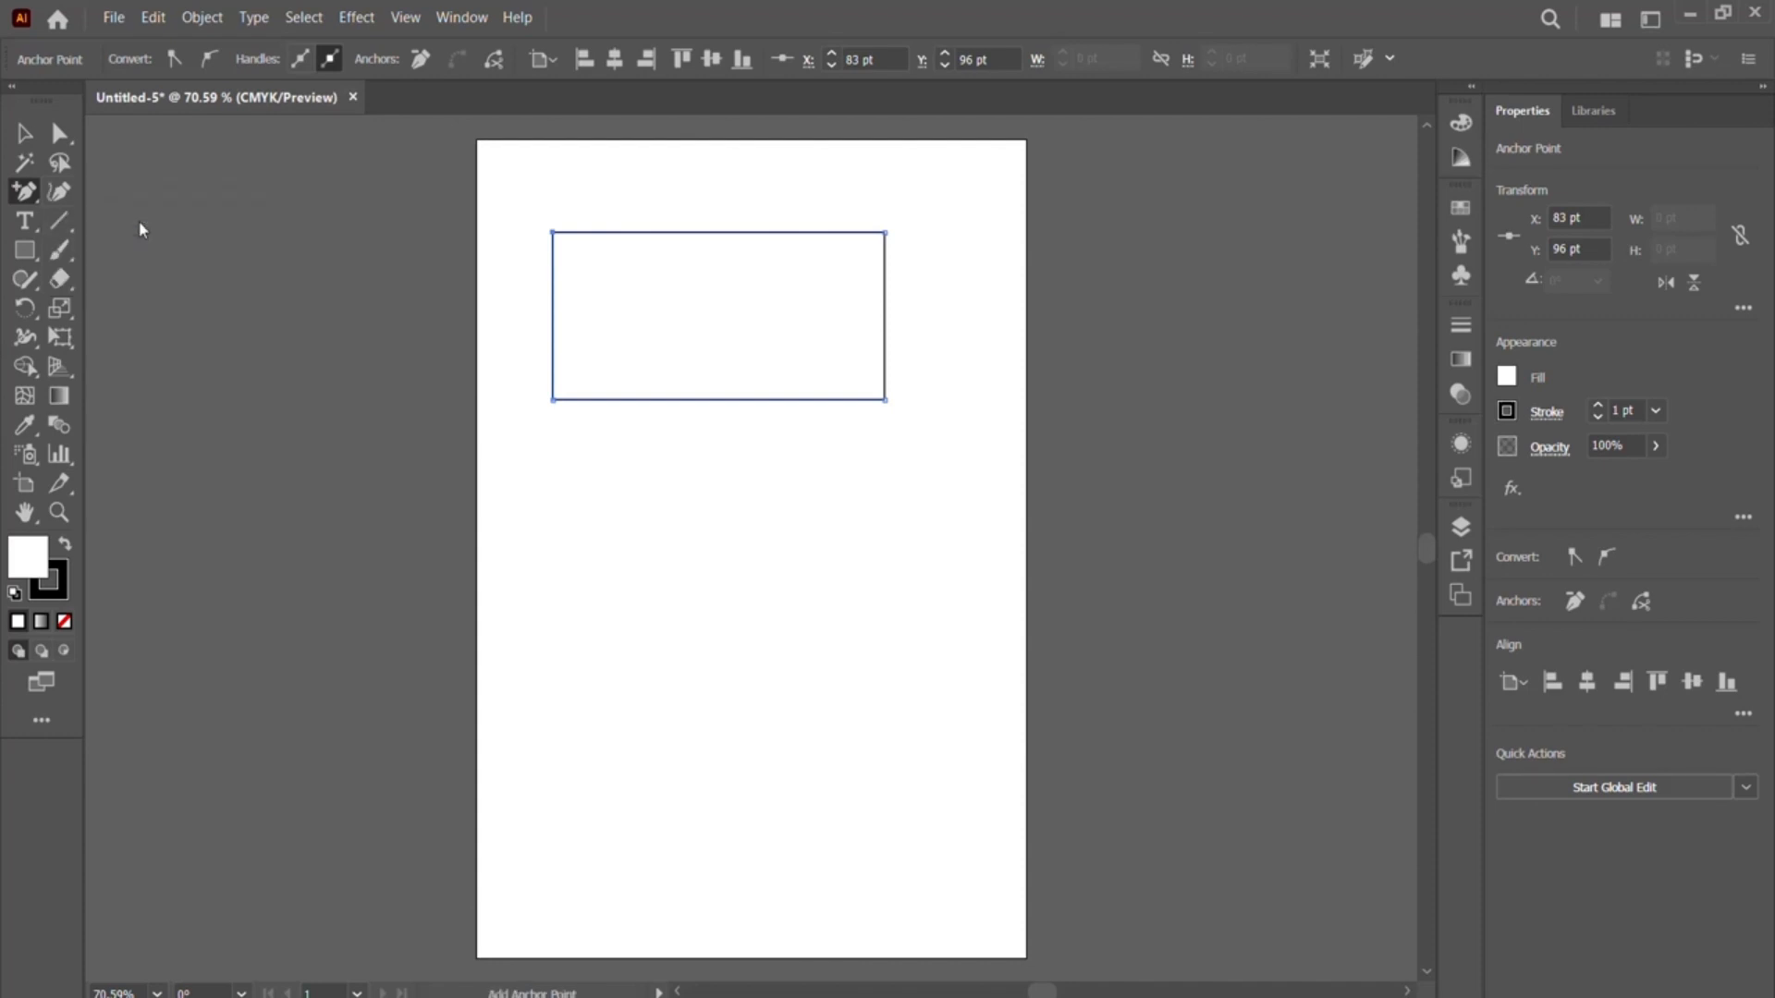
pyautogui.click(618, 234)
pyautogui.click(718, 233)
pyautogui.click(814, 233)
# - Add three anchor points along the rectangle's bottom edge, roughly beneath those on the top edge
pyautogui.moveTo(25, 193); pyautogui.dragTo(129, 238)
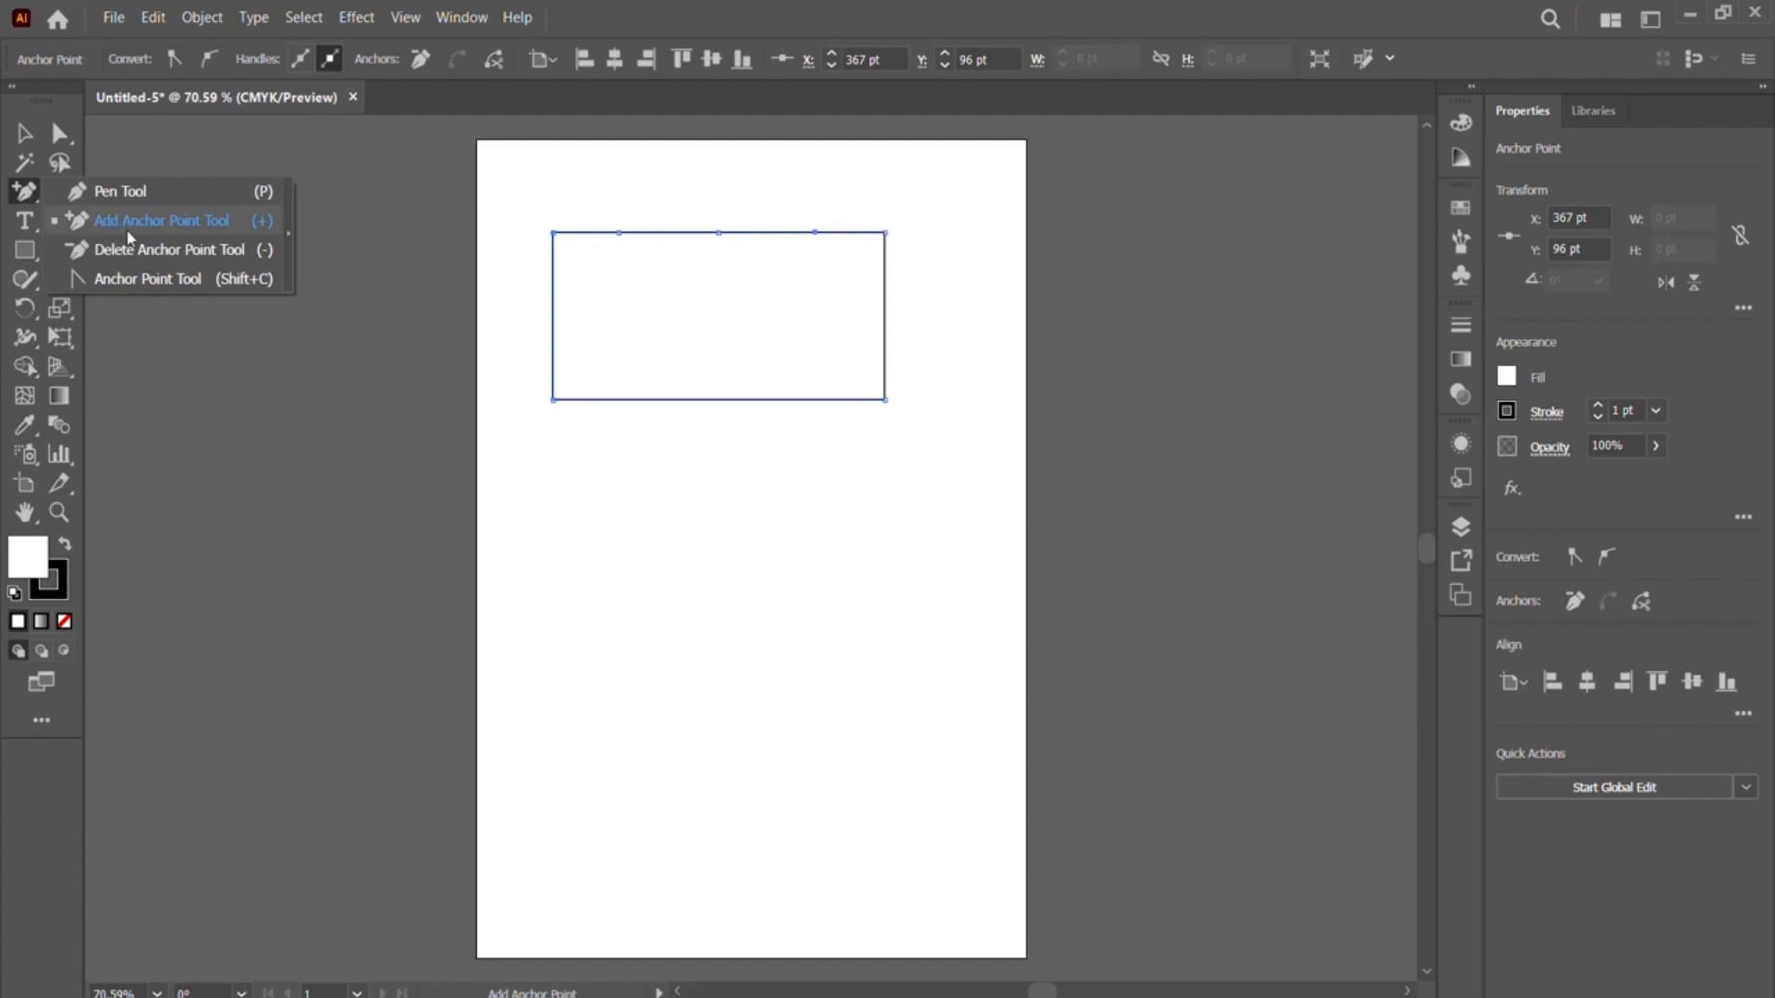
pyautogui.click(662, 20)
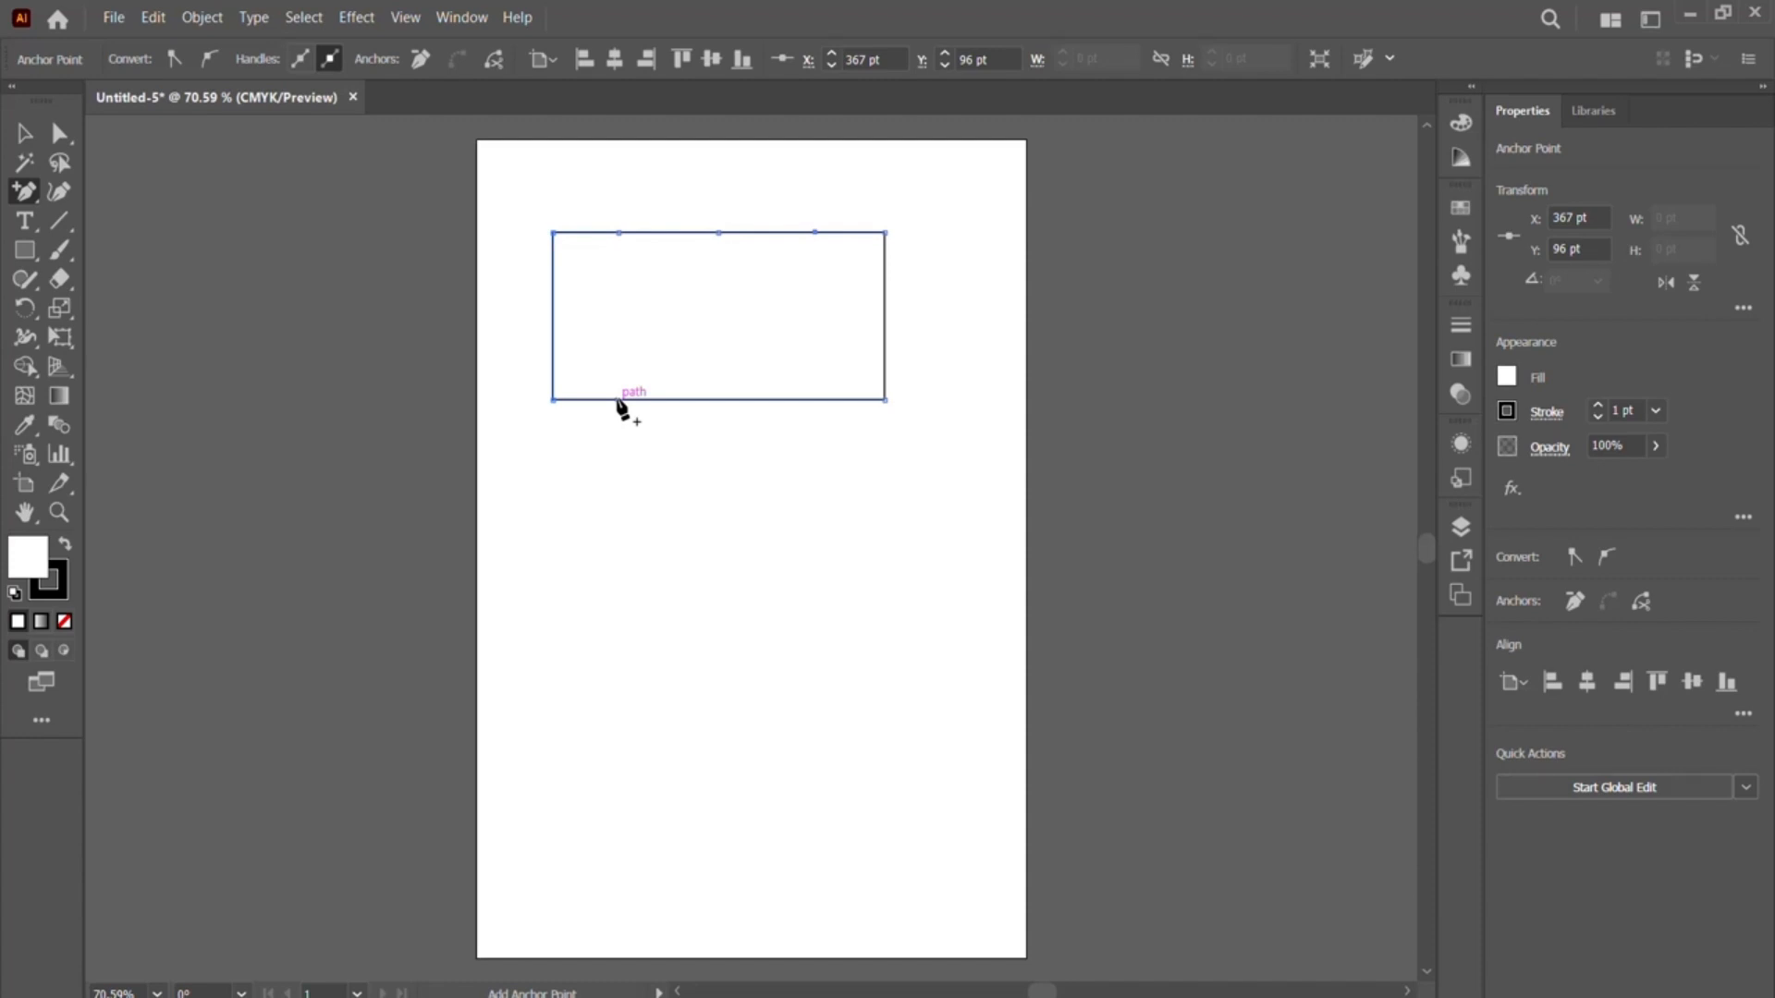
pyautogui.click(719, 400)
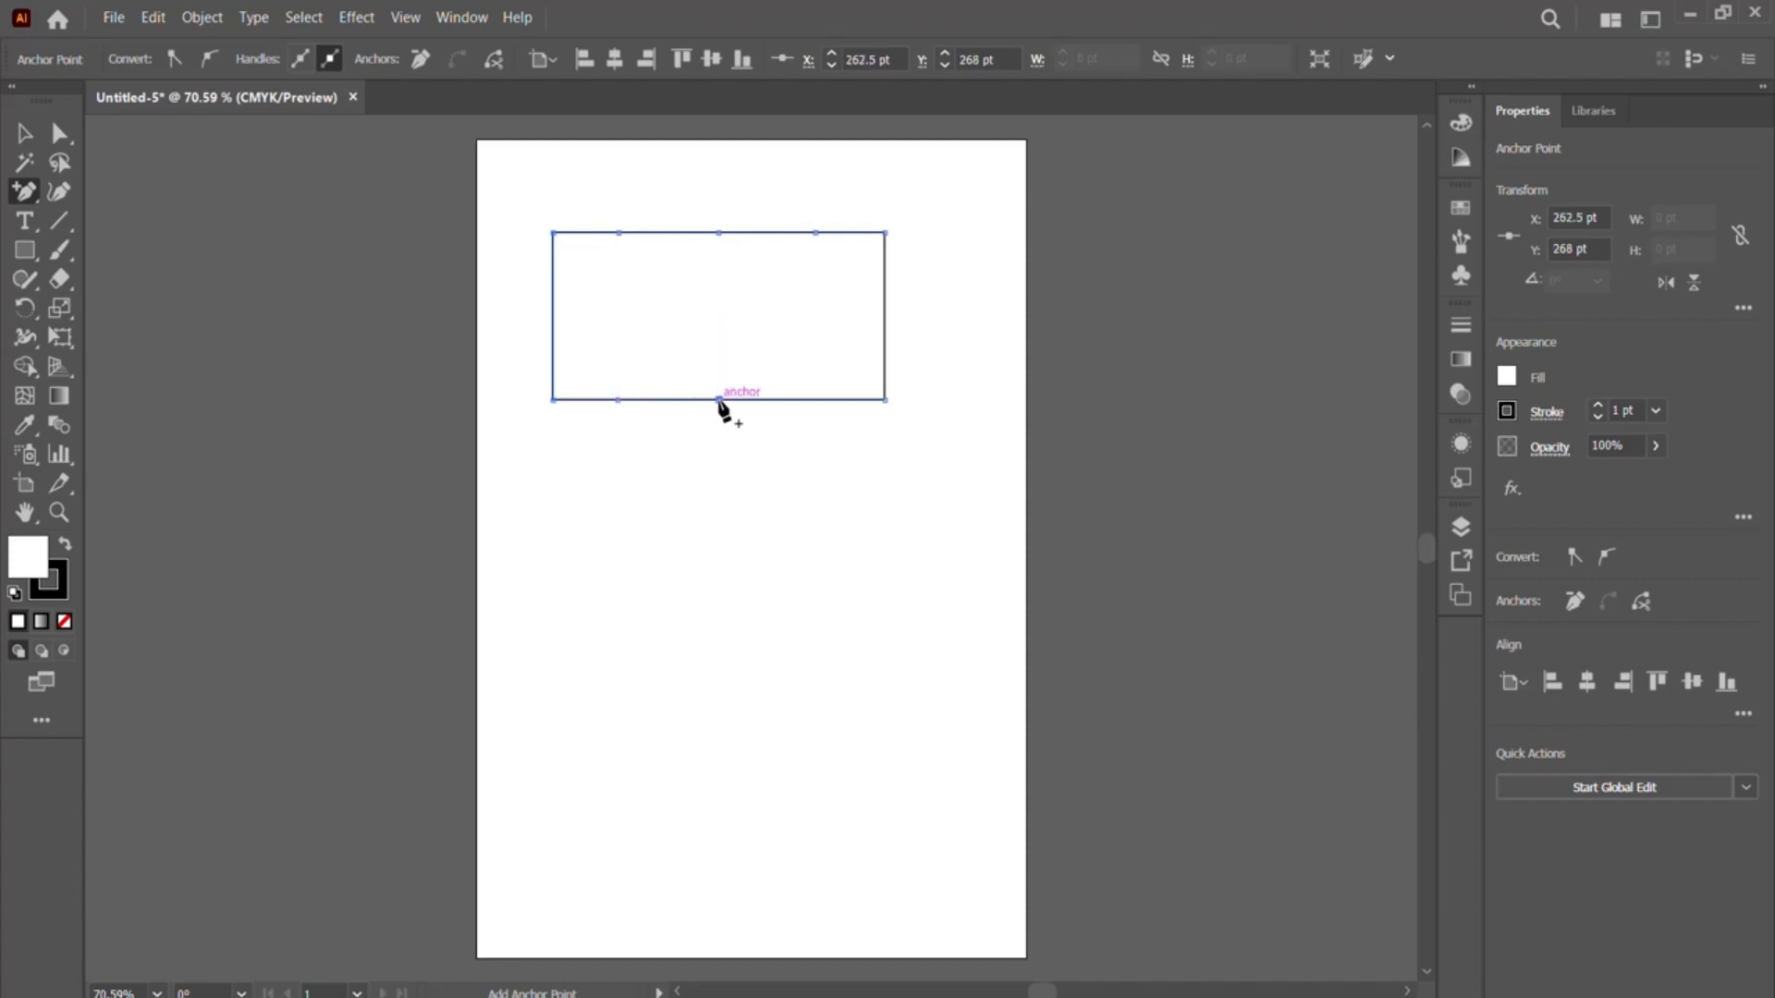
pyautogui.click(819, 399)
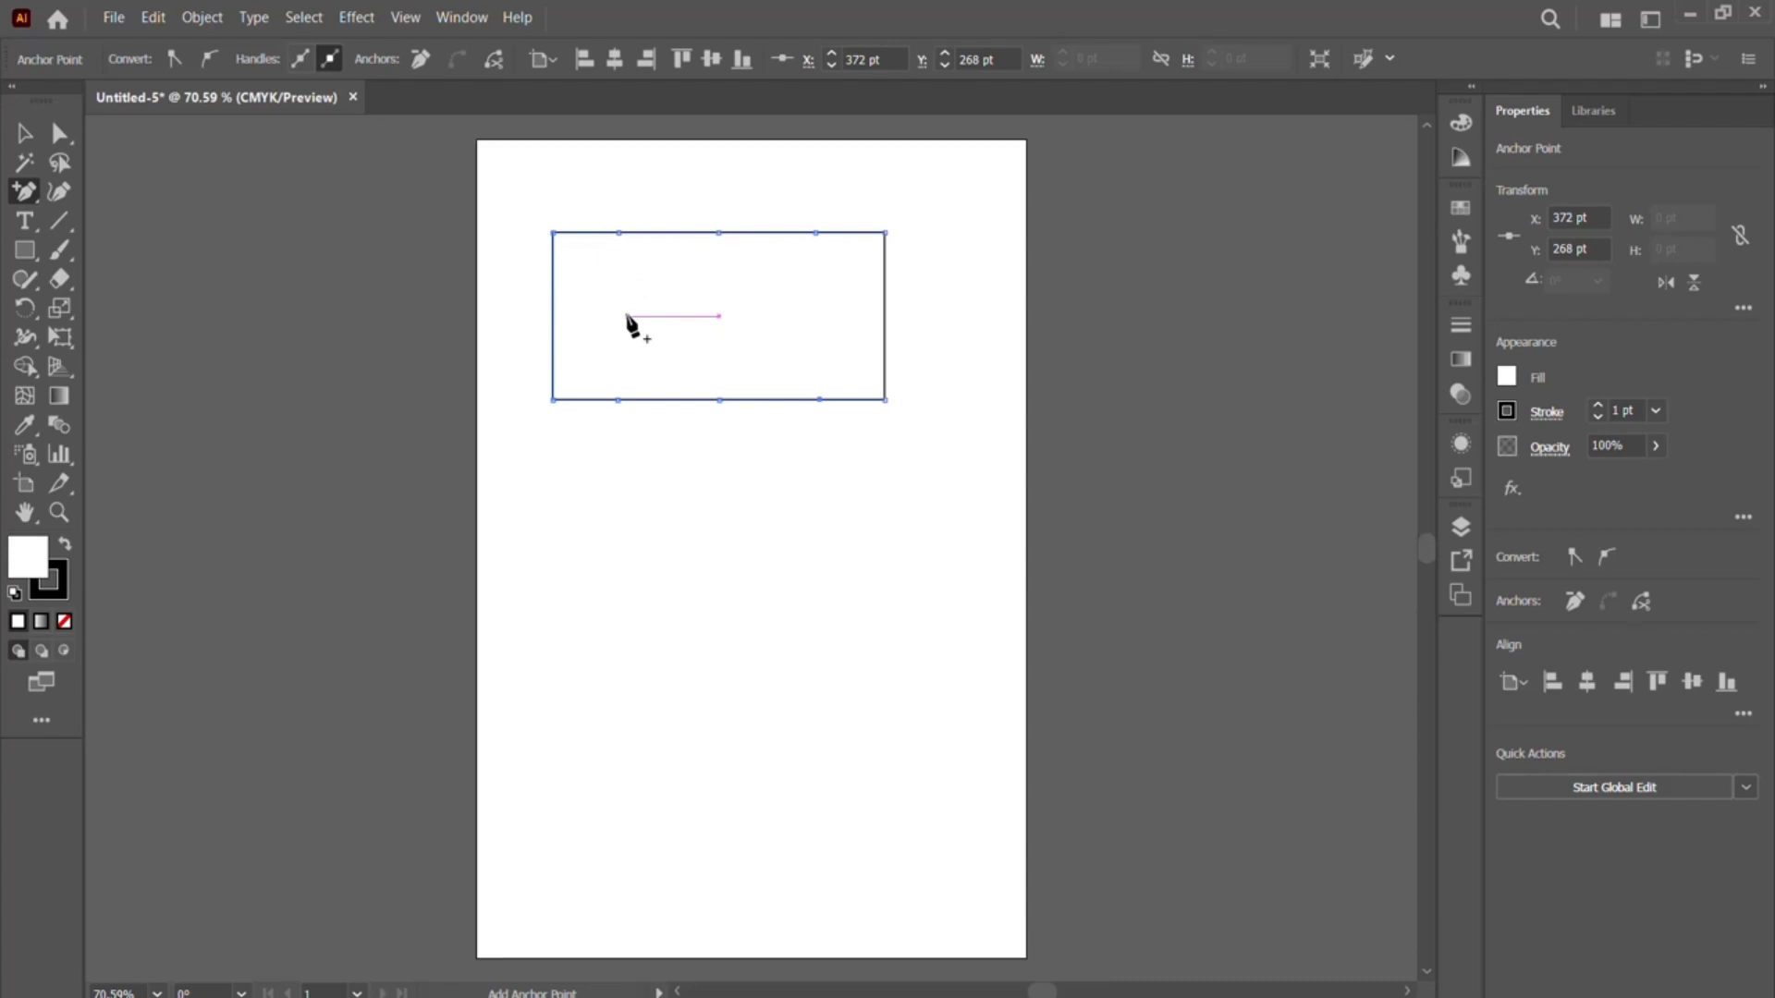
# - Convert the three added anchor points on the top edge to smooth points with vertical handles, shaping the edge into waves
pyautogui.click(25, 194)
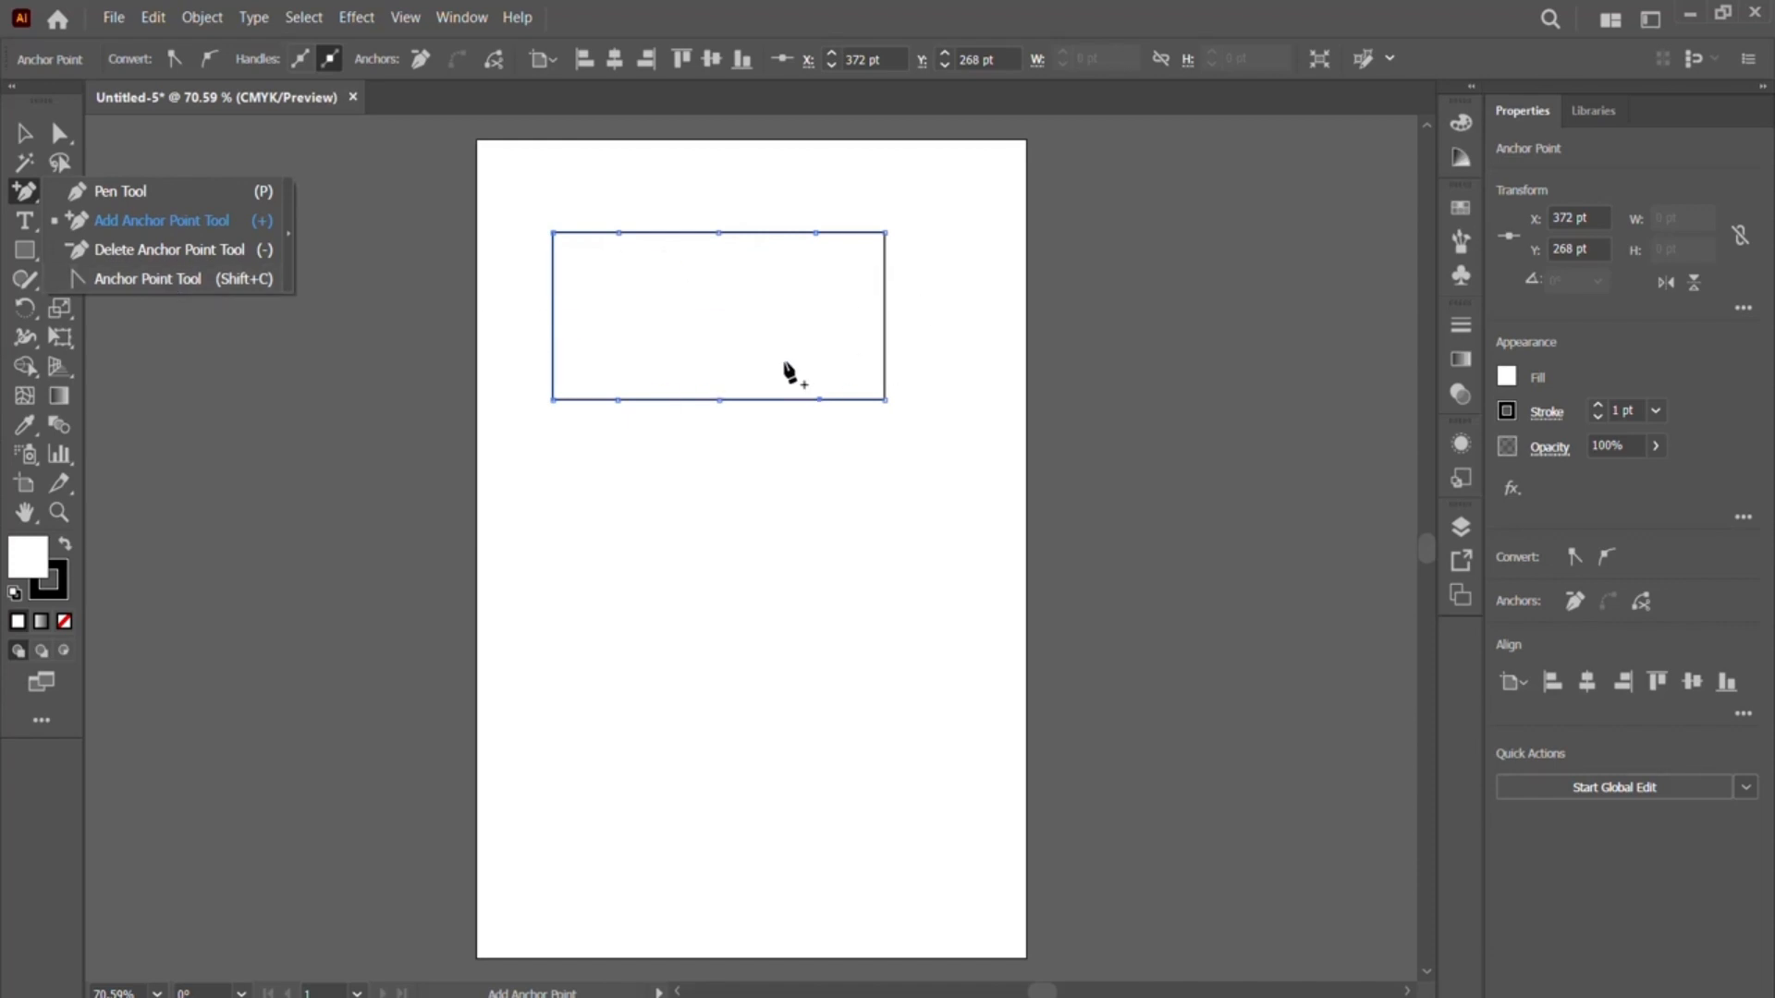
pyautogui.click(137, 285)
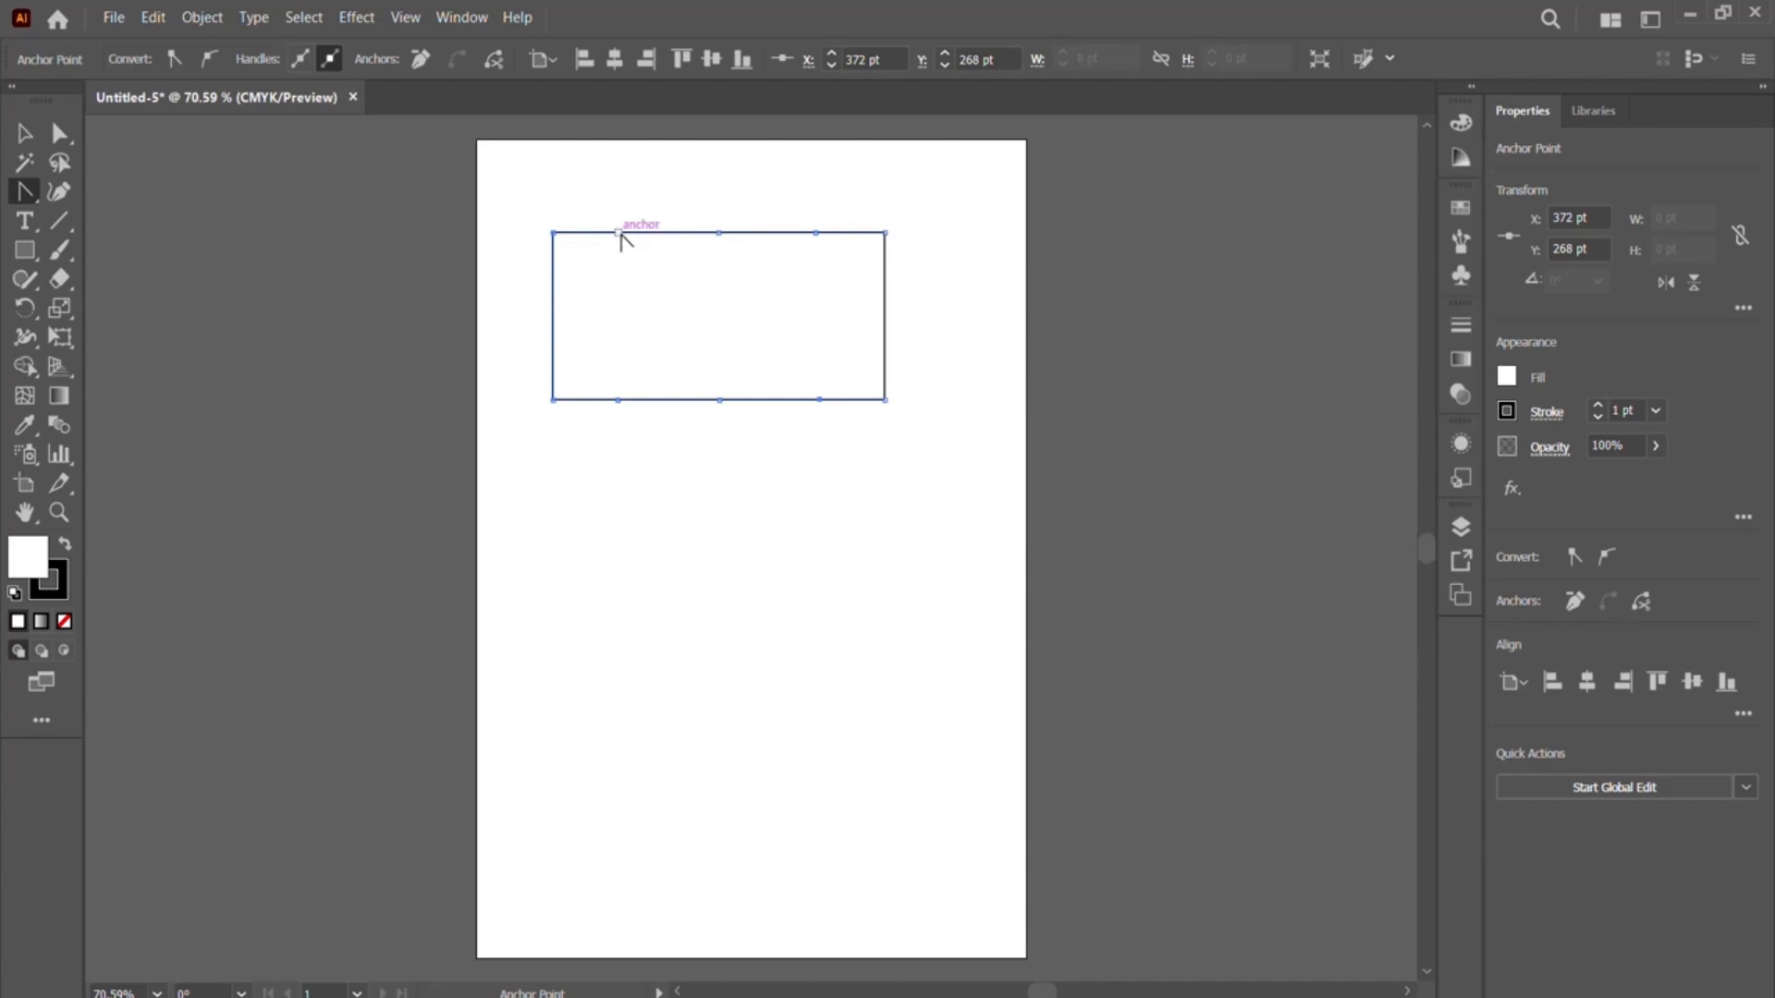
pyautogui.moveTo(616, 232); pyautogui.dragTo(617, 276)
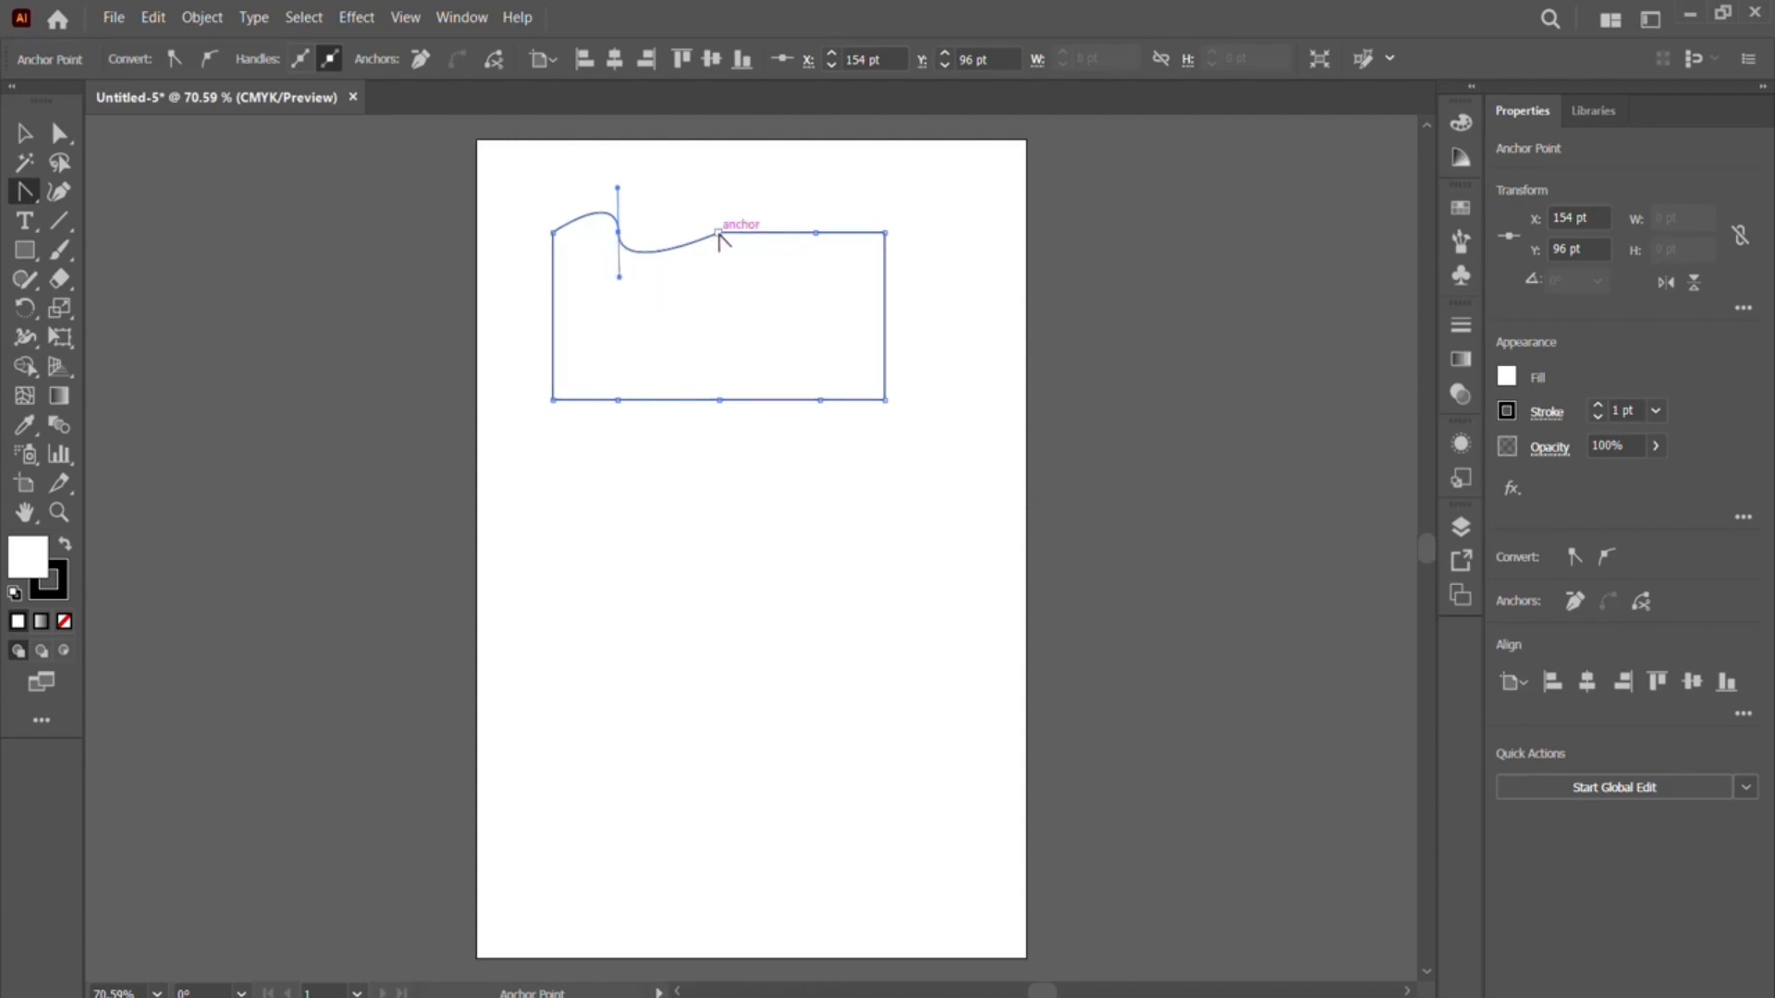
pyautogui.moveTo(719, 234); pyautogui.dragTo(717, 277)
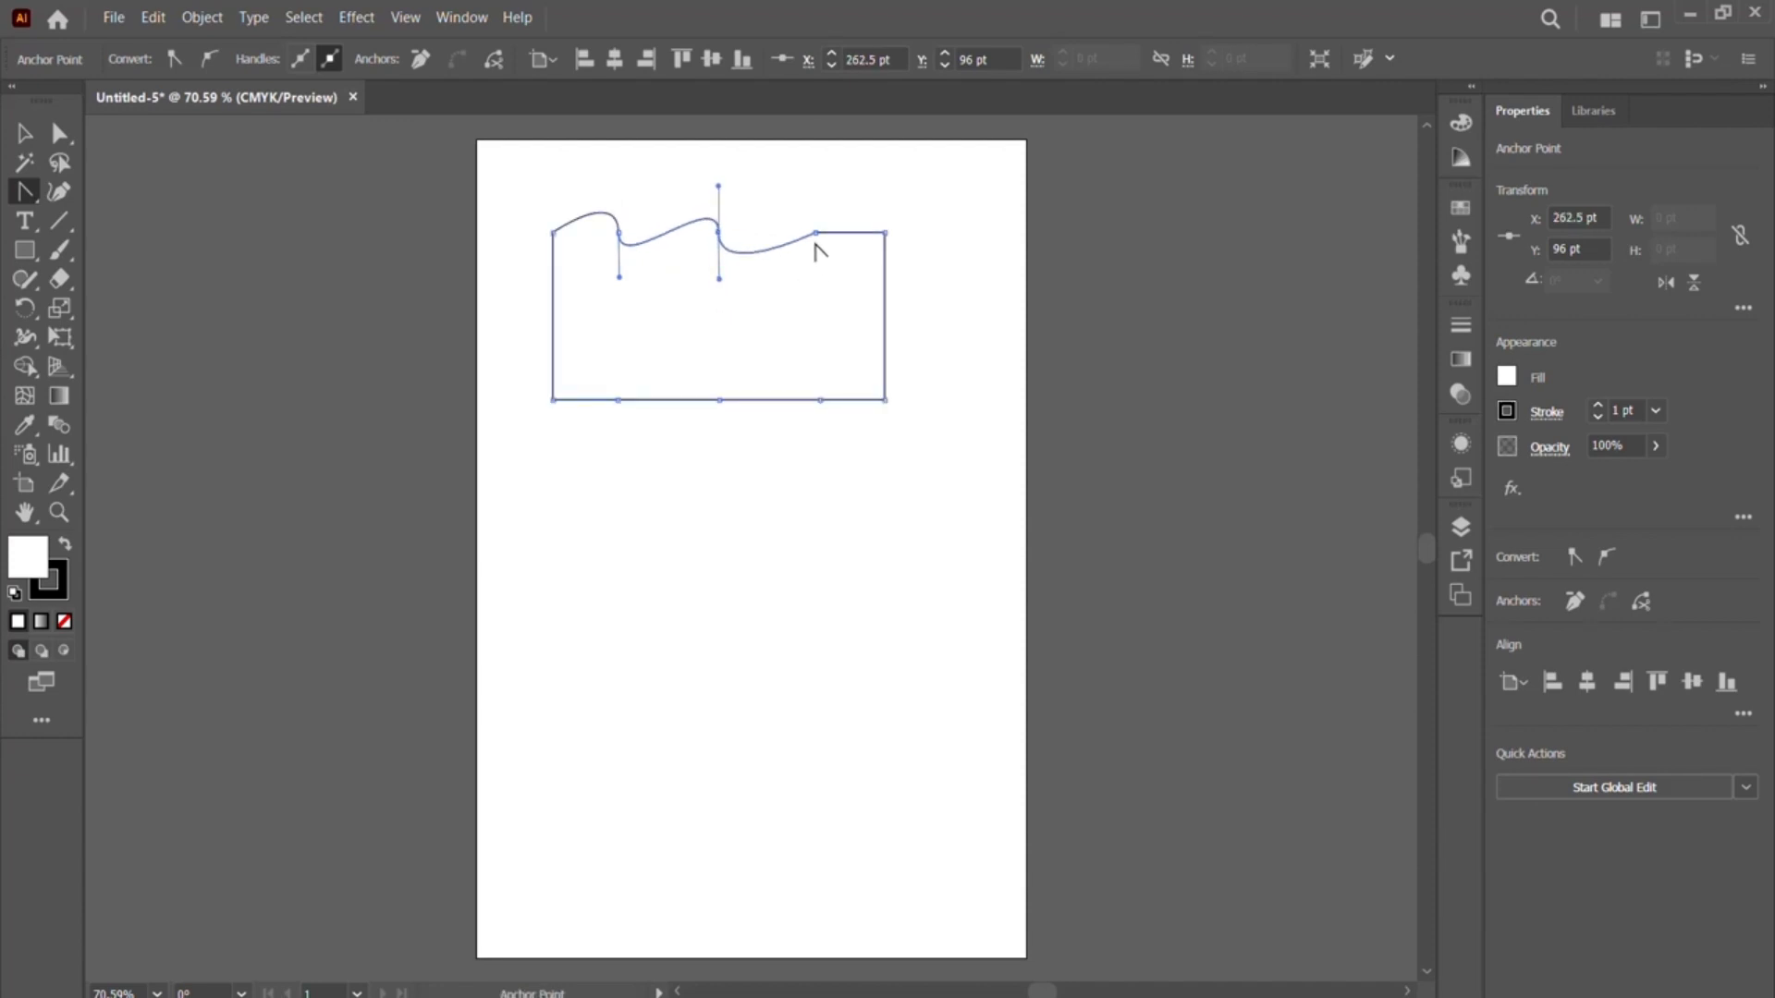
pyautogui.moveTo(815, 234); pyautogui.dragTo(815, 273)
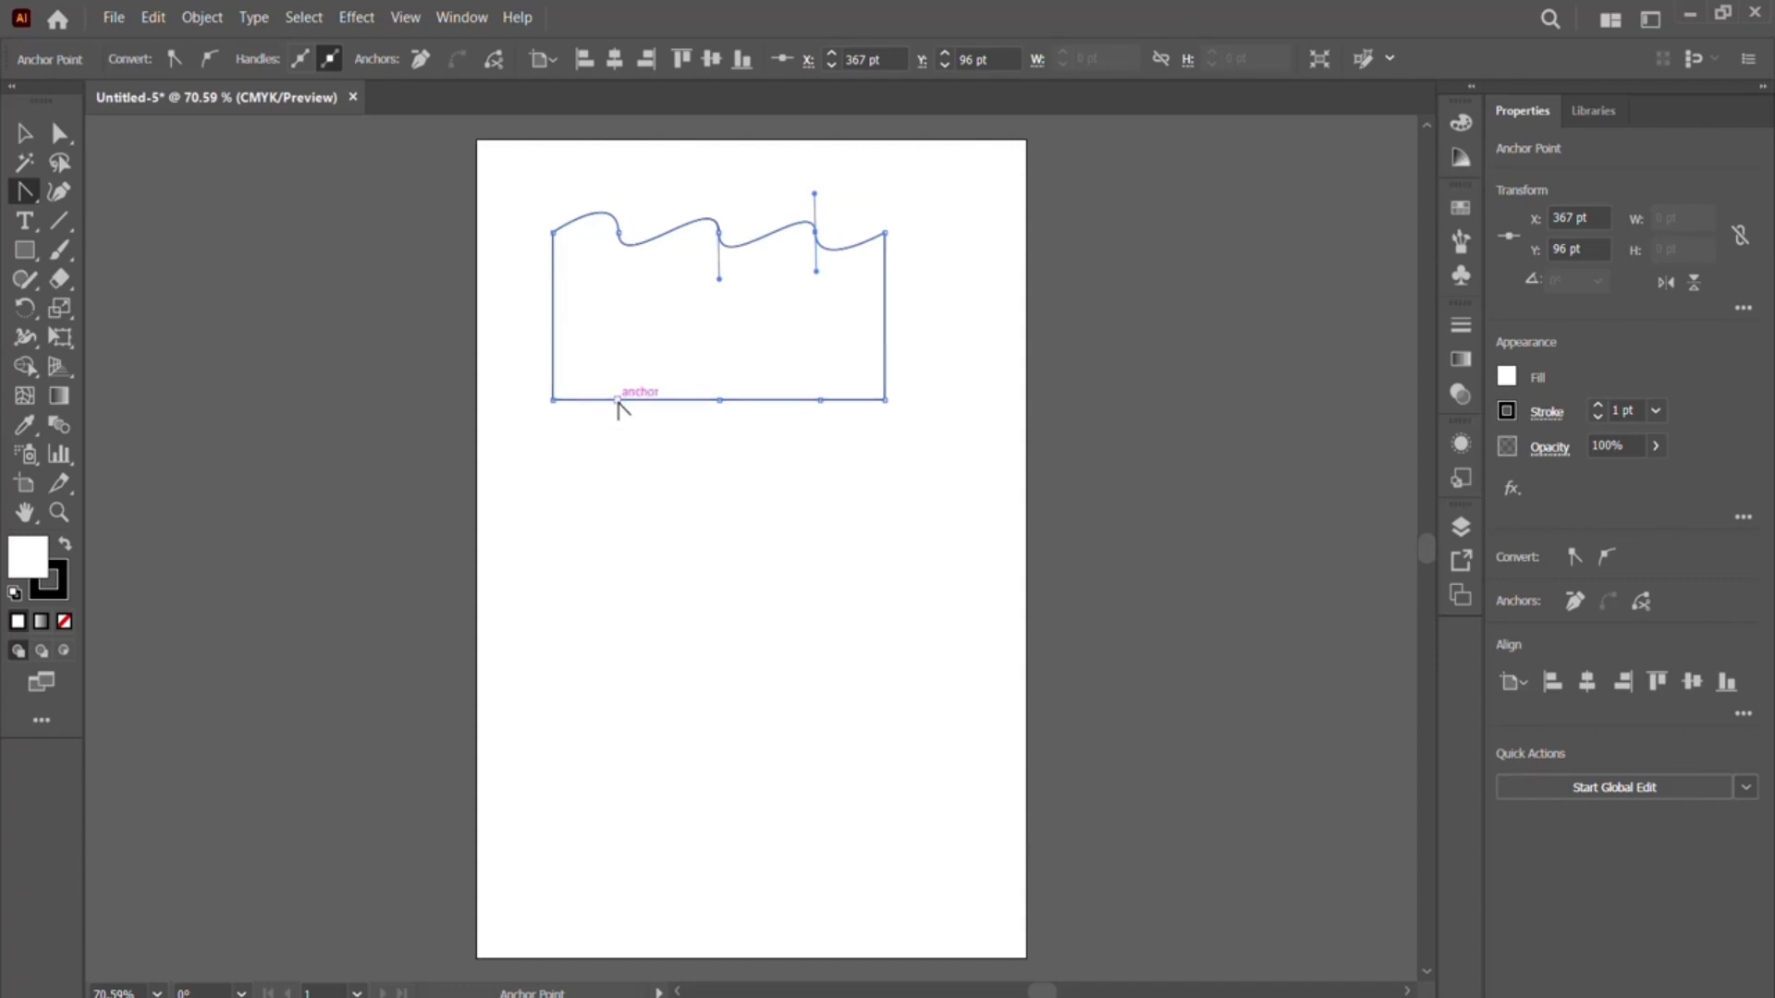
# - Convert the three added anchor points on the bottom edge to smooth points with short, near-vertical handles, making that edge wavy
pyautogui.moveTo(616, 400); pyautogui.dragTo(616, 368)
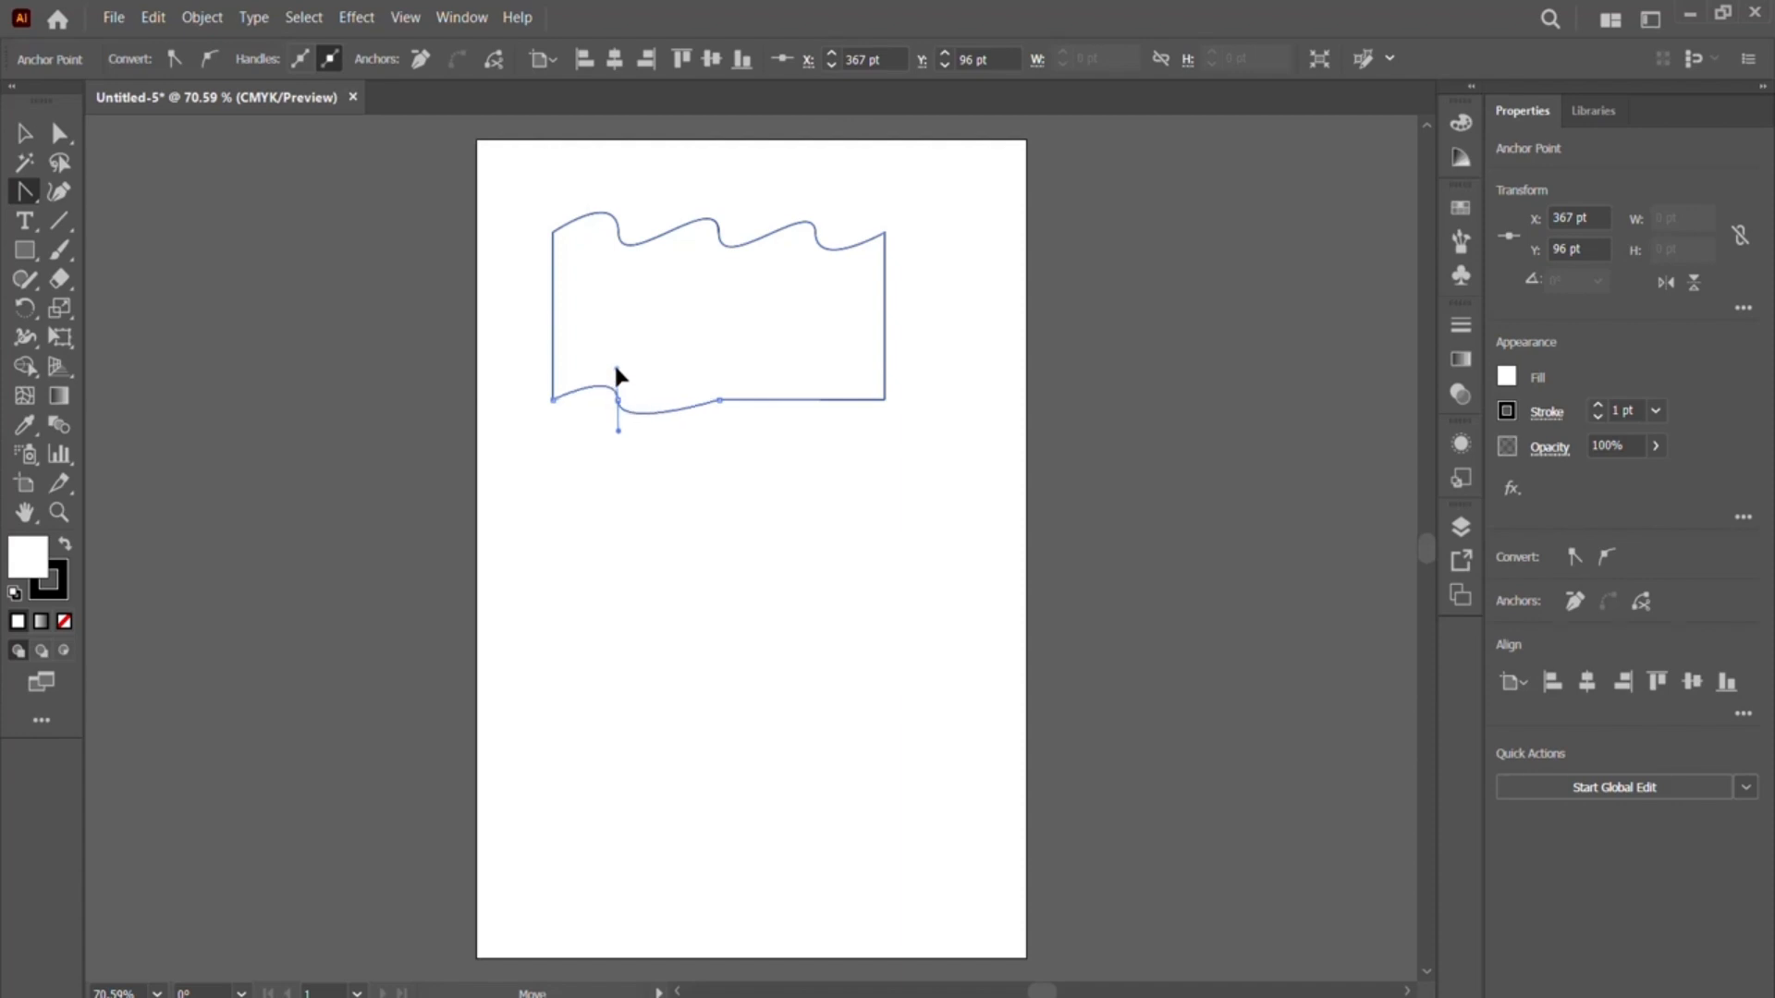
pyautogui.click(720, 400)
pyautogui.moveTo(719, 401); pyautogui.dragTo(719, 379)
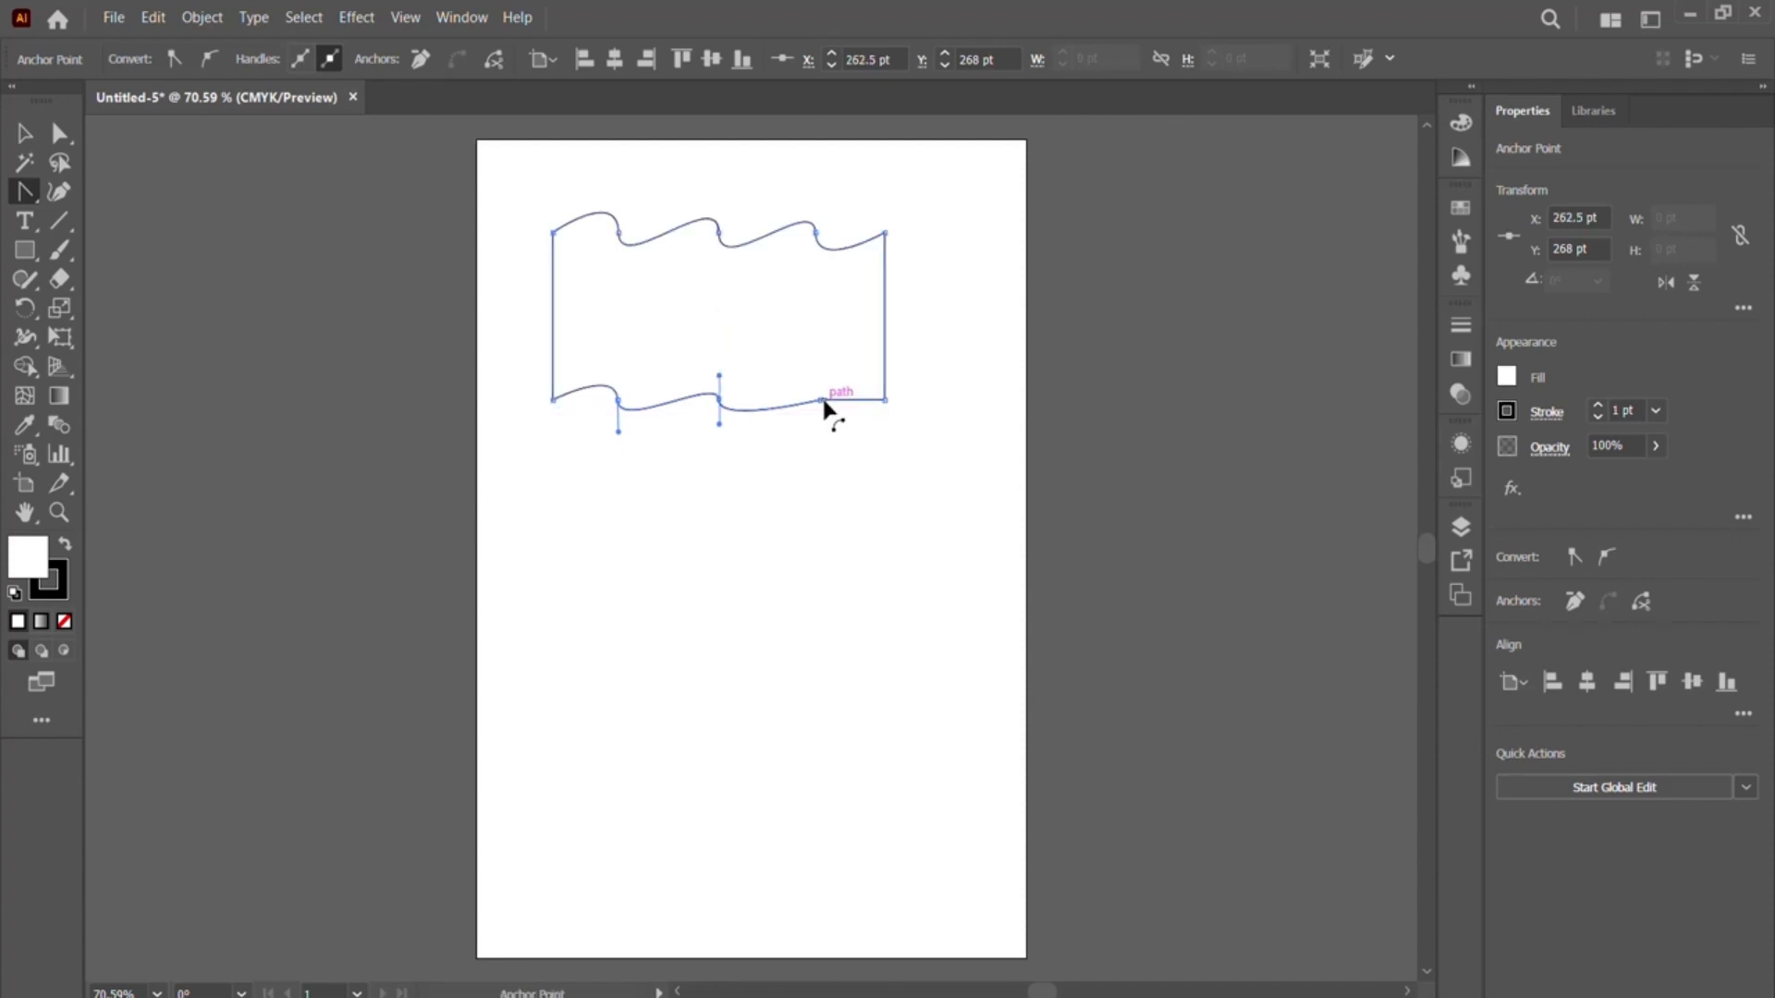
pyautogui.moveTo(820, 401); pyautogui.dragTo(824, 396)
pyautogui.moveTo(825, 388); pyautogui.dragTo(820, 384)
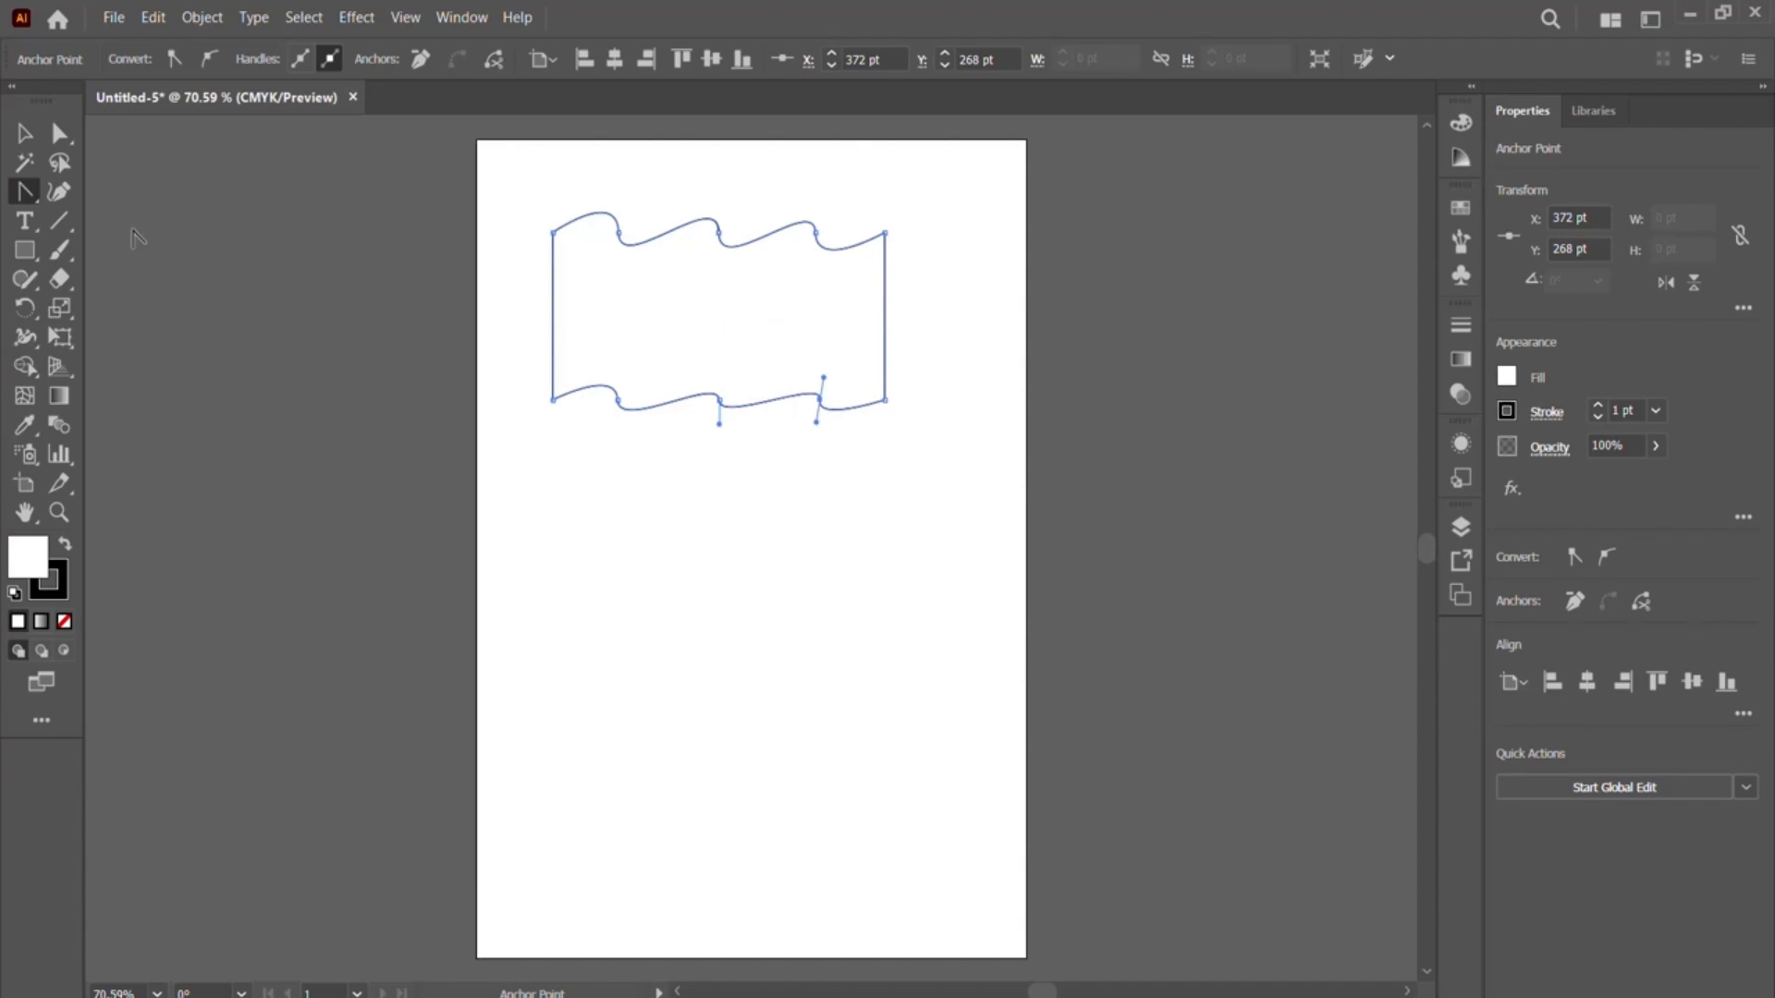
# - Delete the three intermediate anchor points from the wavy top edge with the Delete Anchor Point tool
pyautogui.click(25, 194)
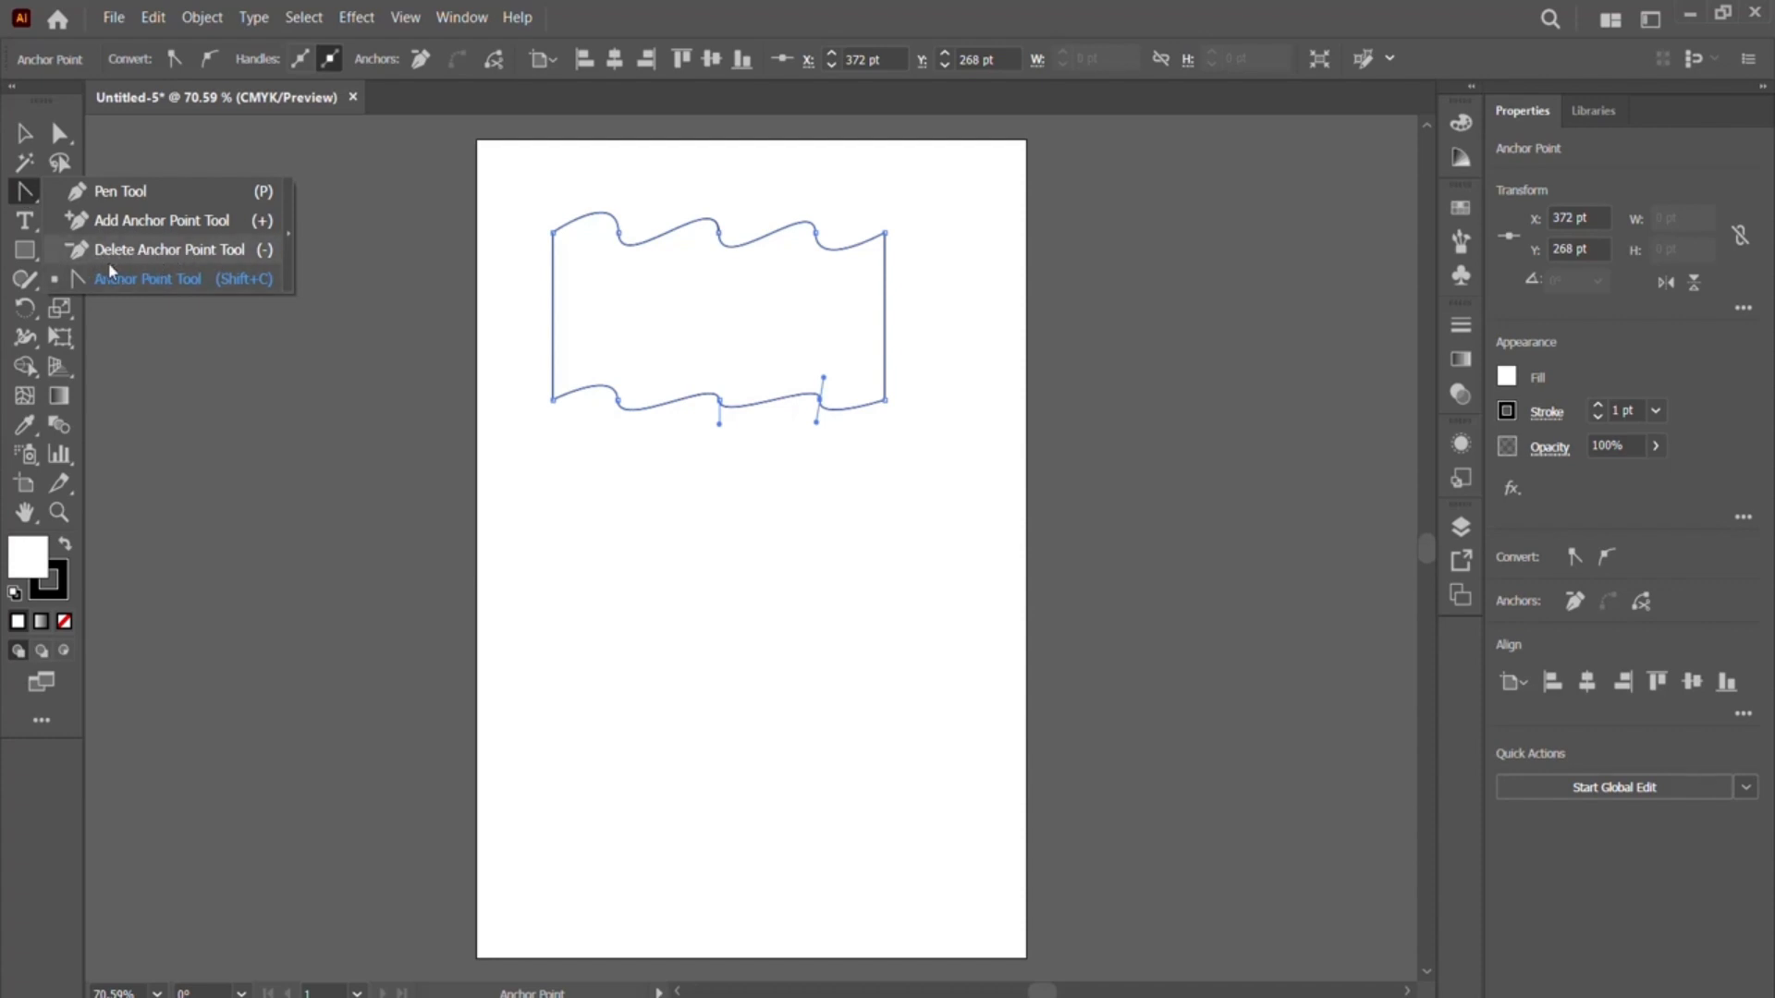
pyautogui.click(143, 251)
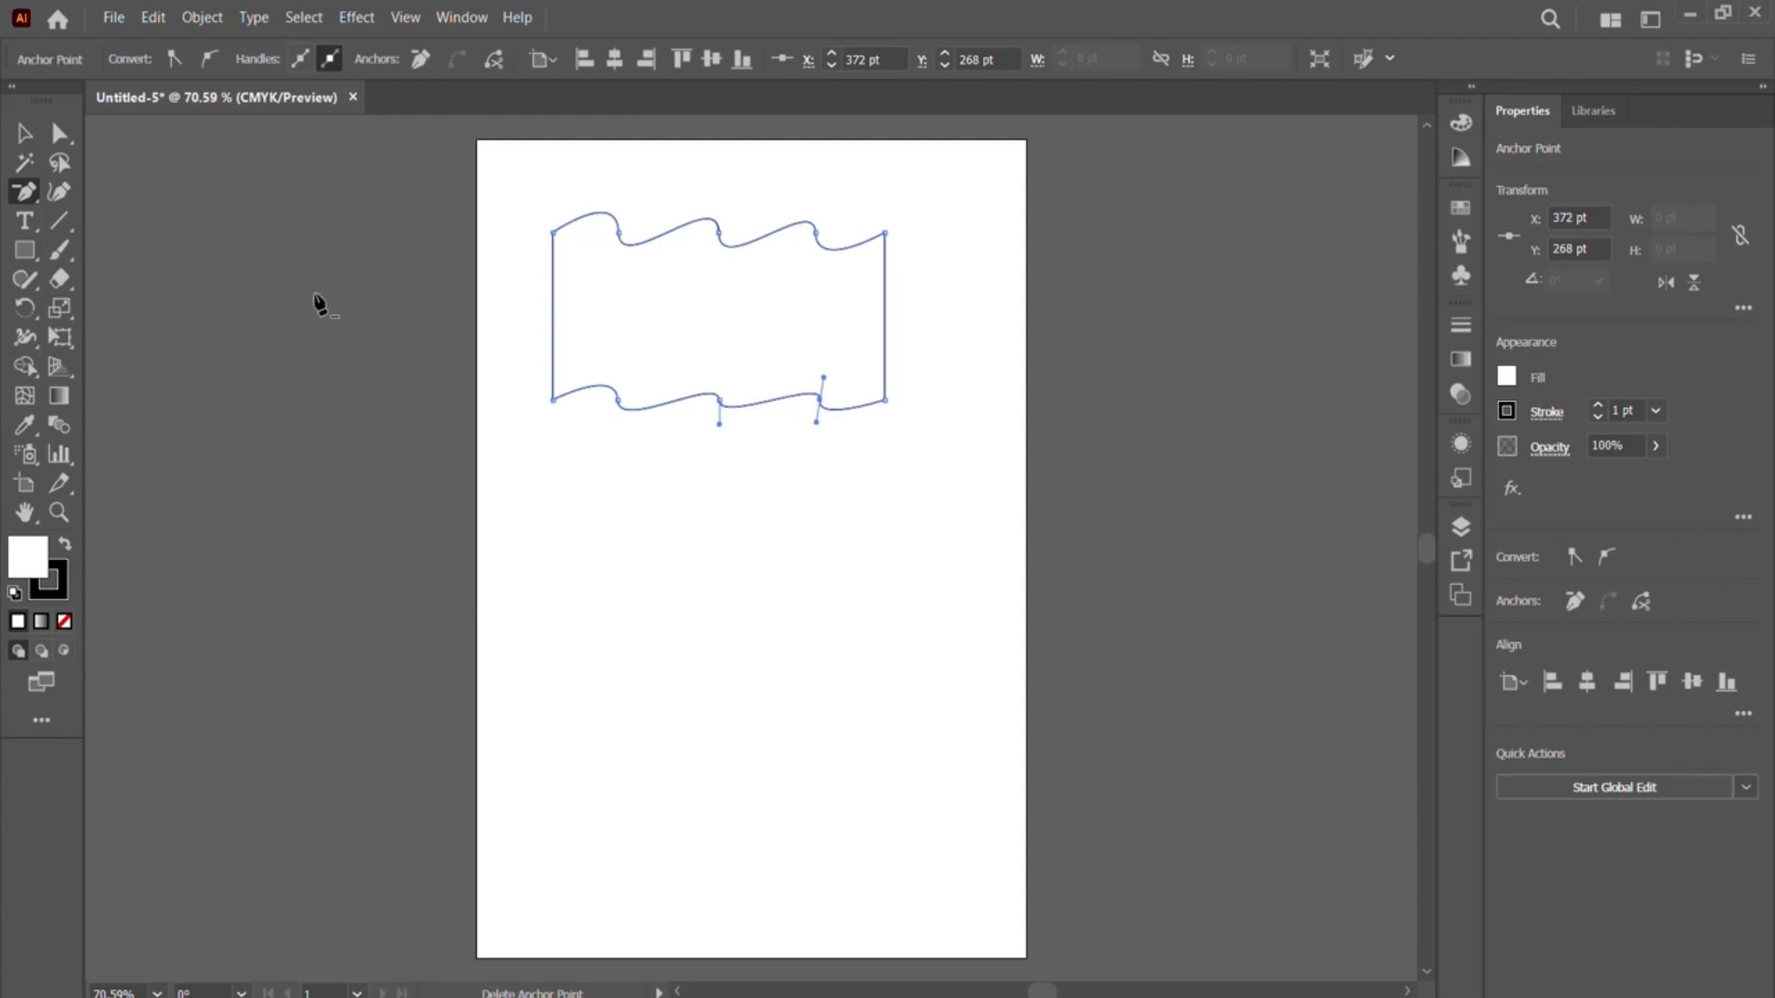
pyautogui.click(619, 232)
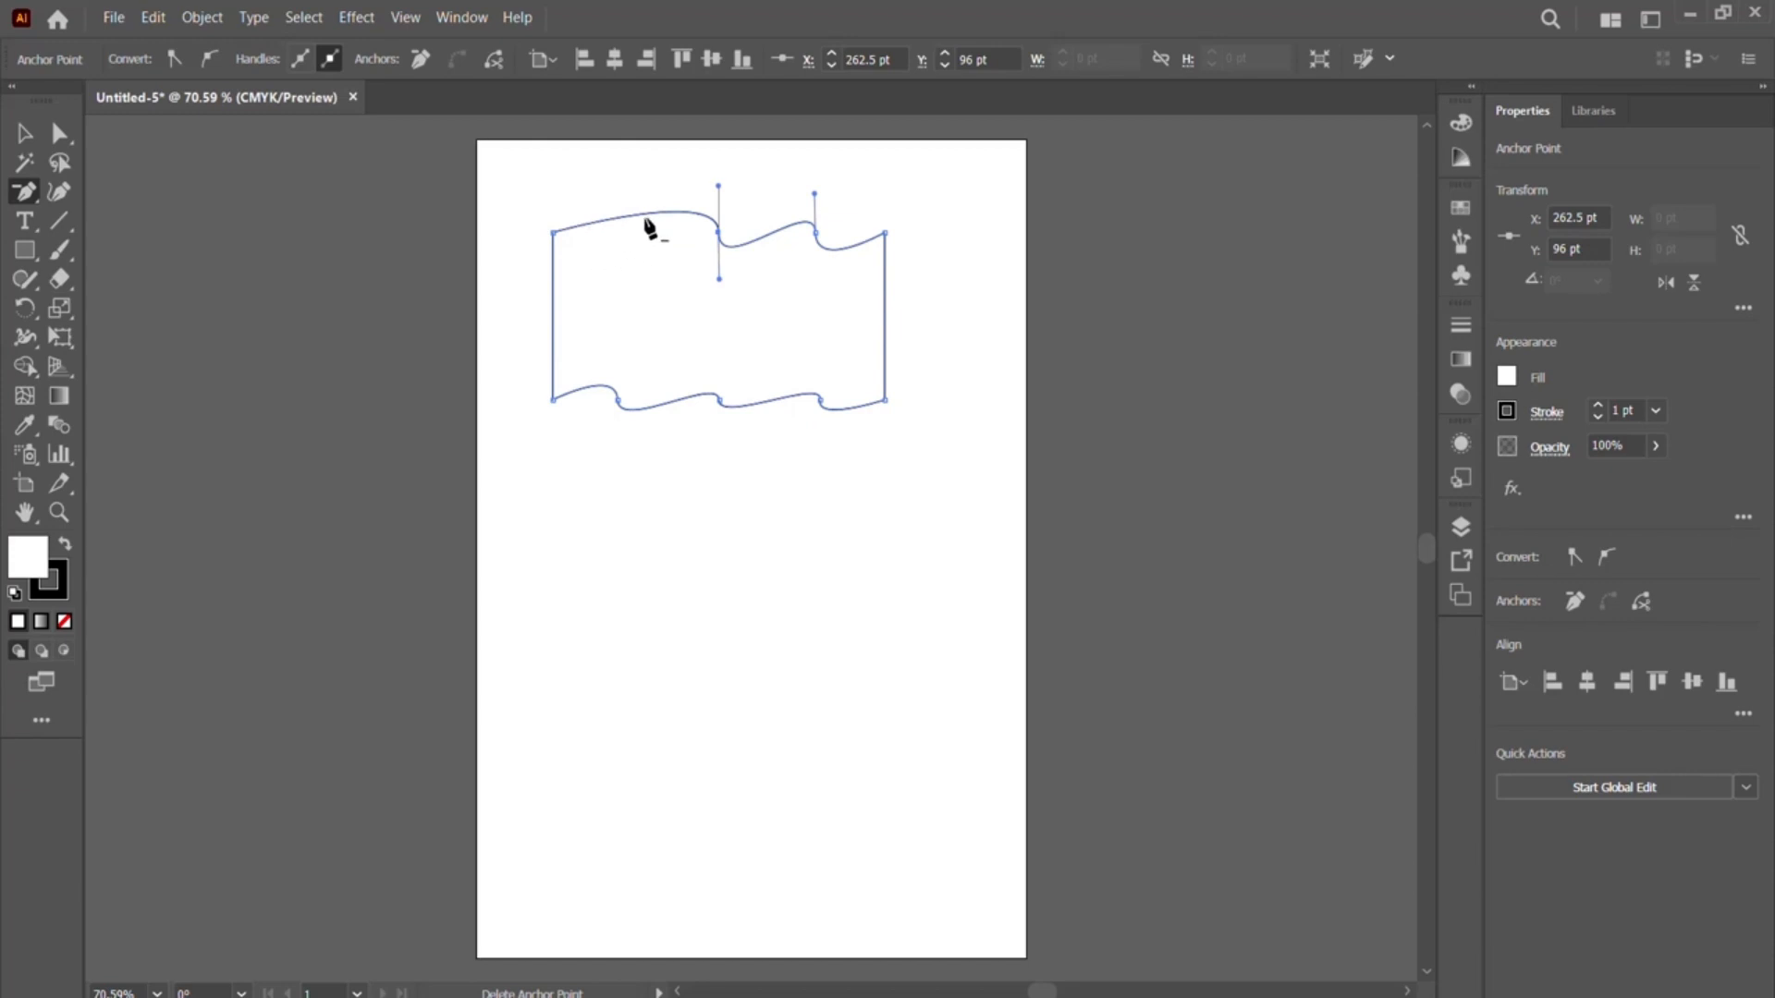
pyautogui.click(719, 233)
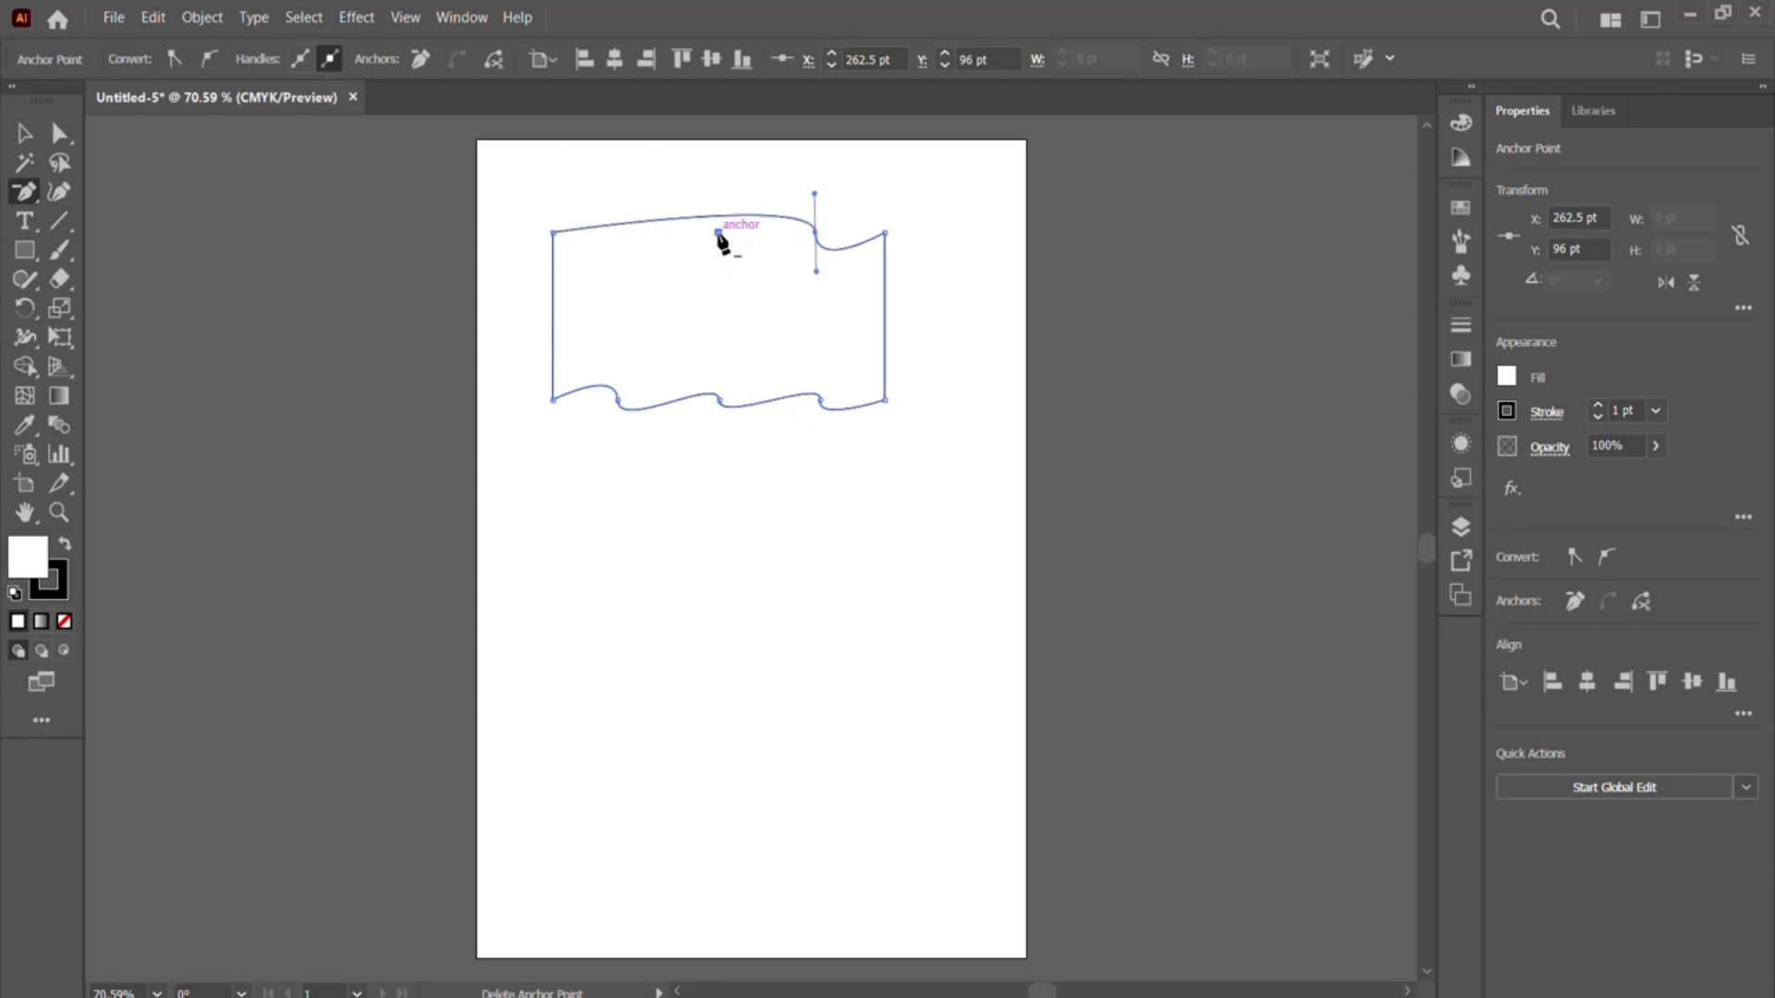
pyautogui.click(815, 233)
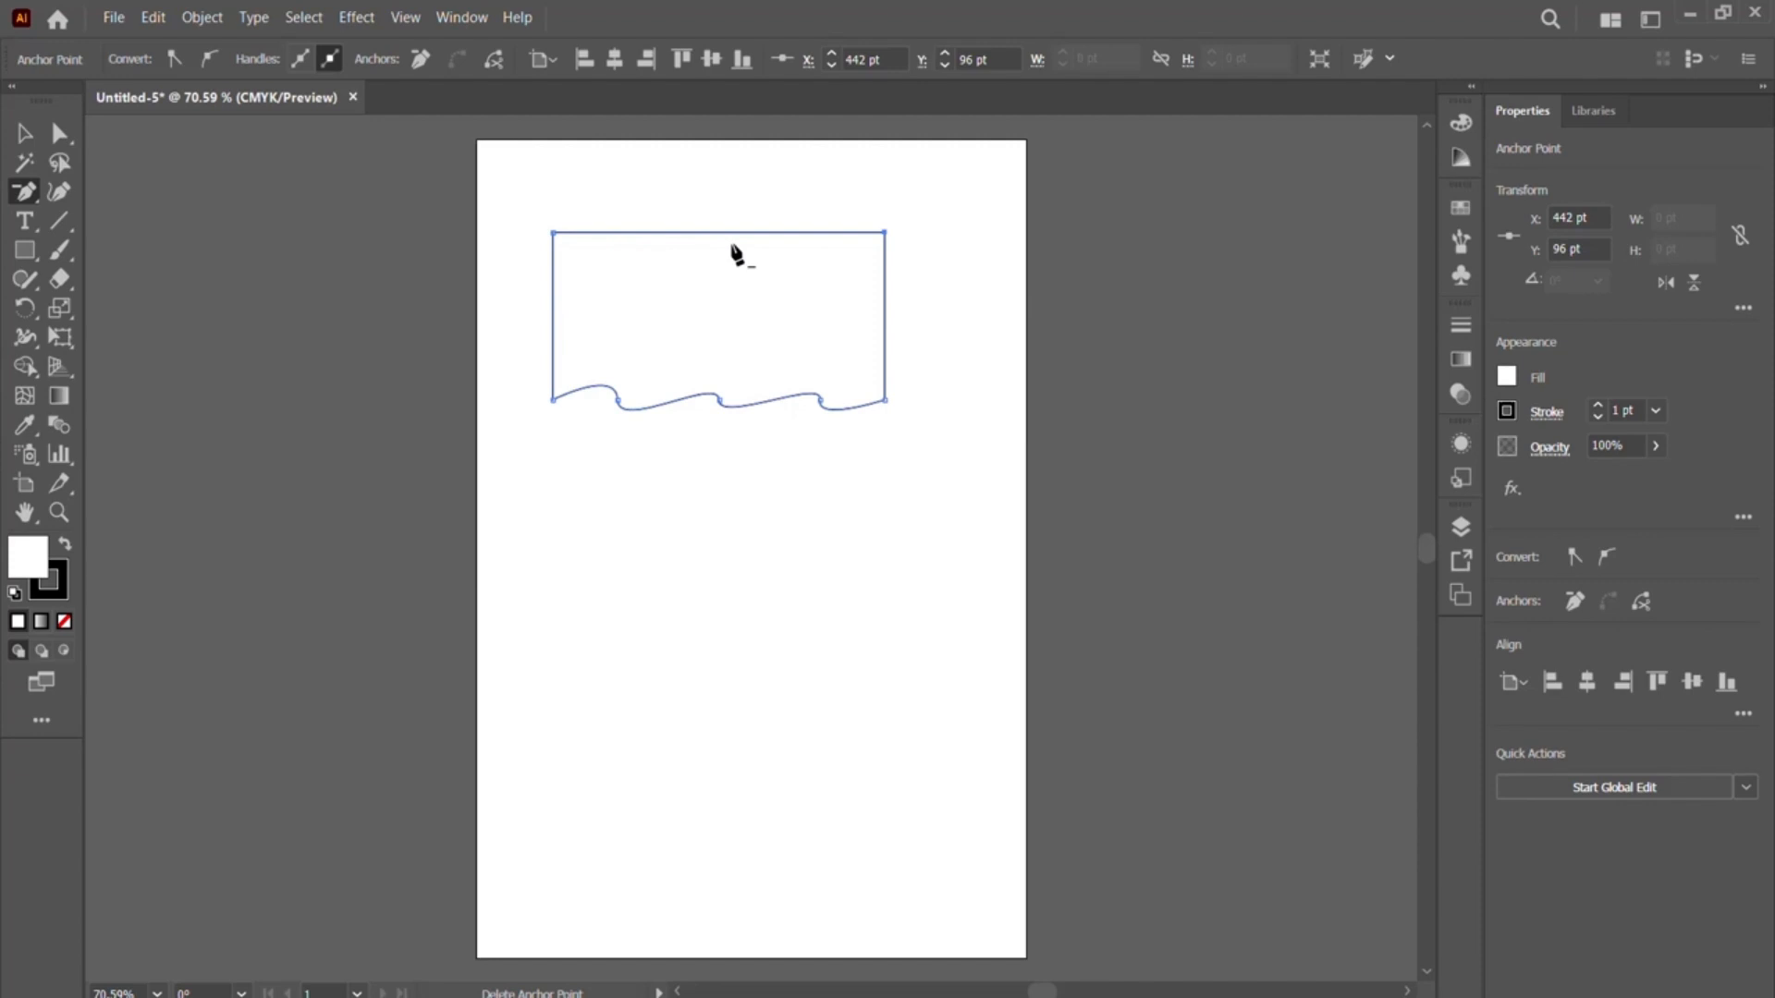
# - Delete the three intermediate anchor points from the wavy bottom edge of the shape
pyautogui.click(617, 401)
pyautogui.click(720, 402)
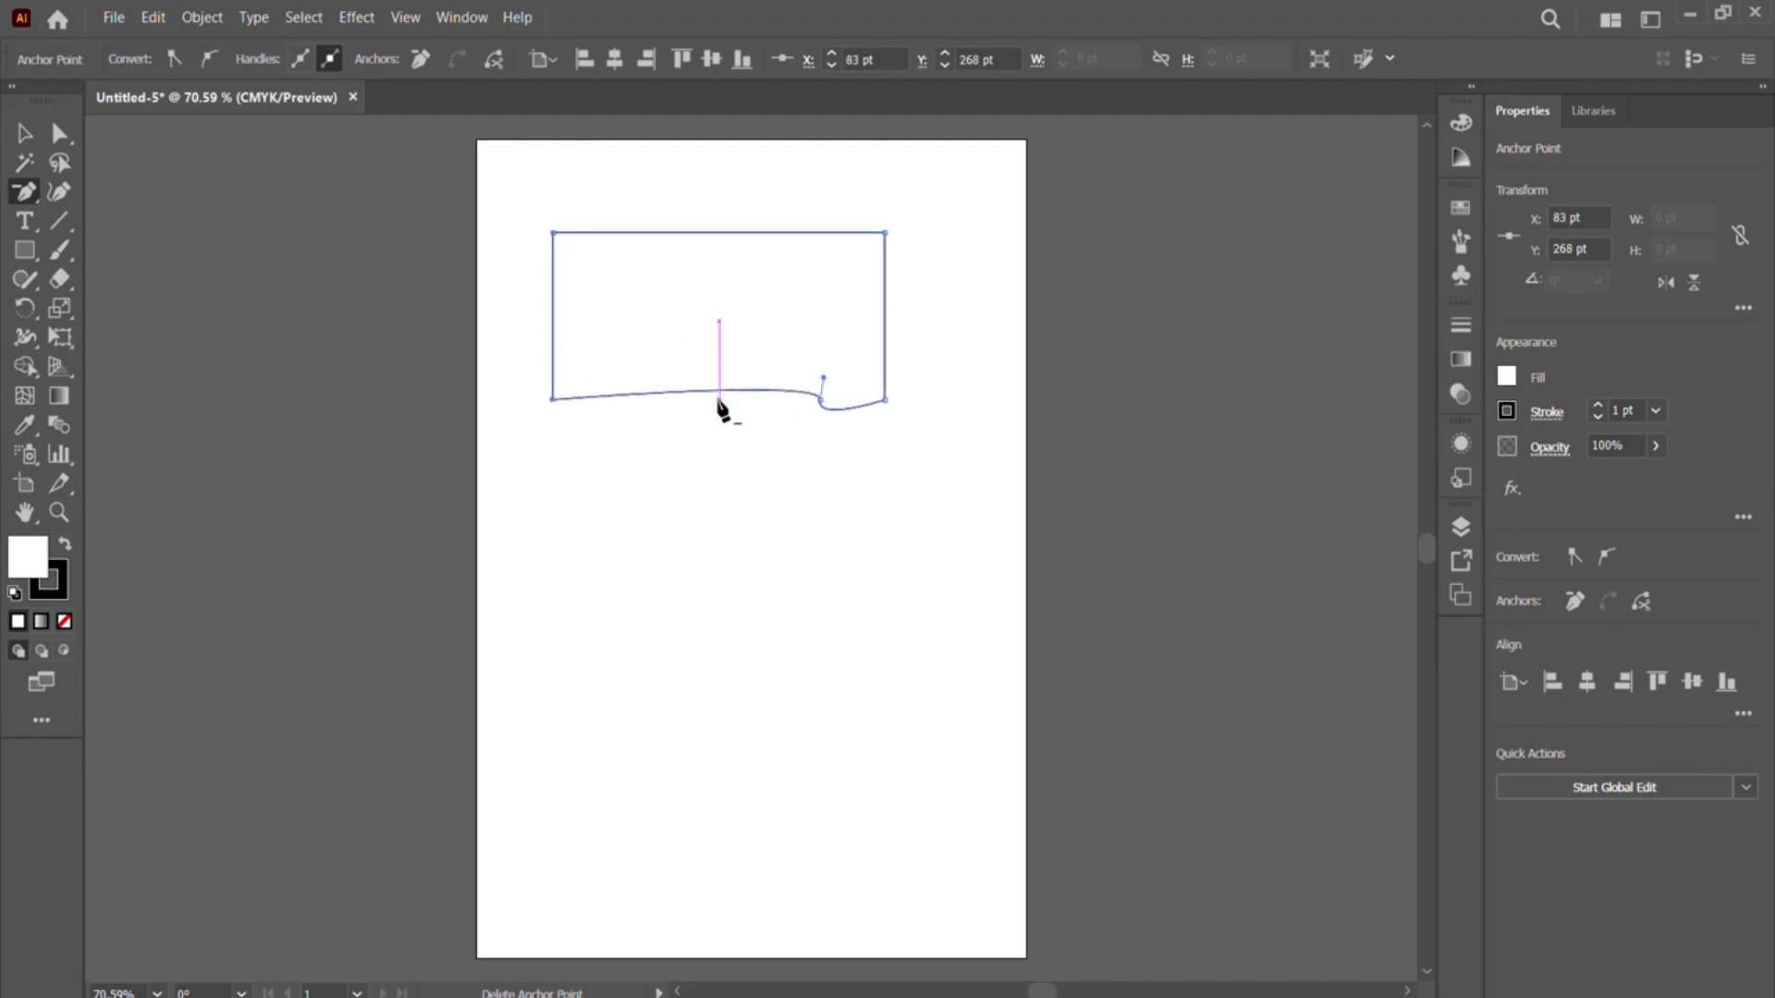
pyautogui.click(820, 402)
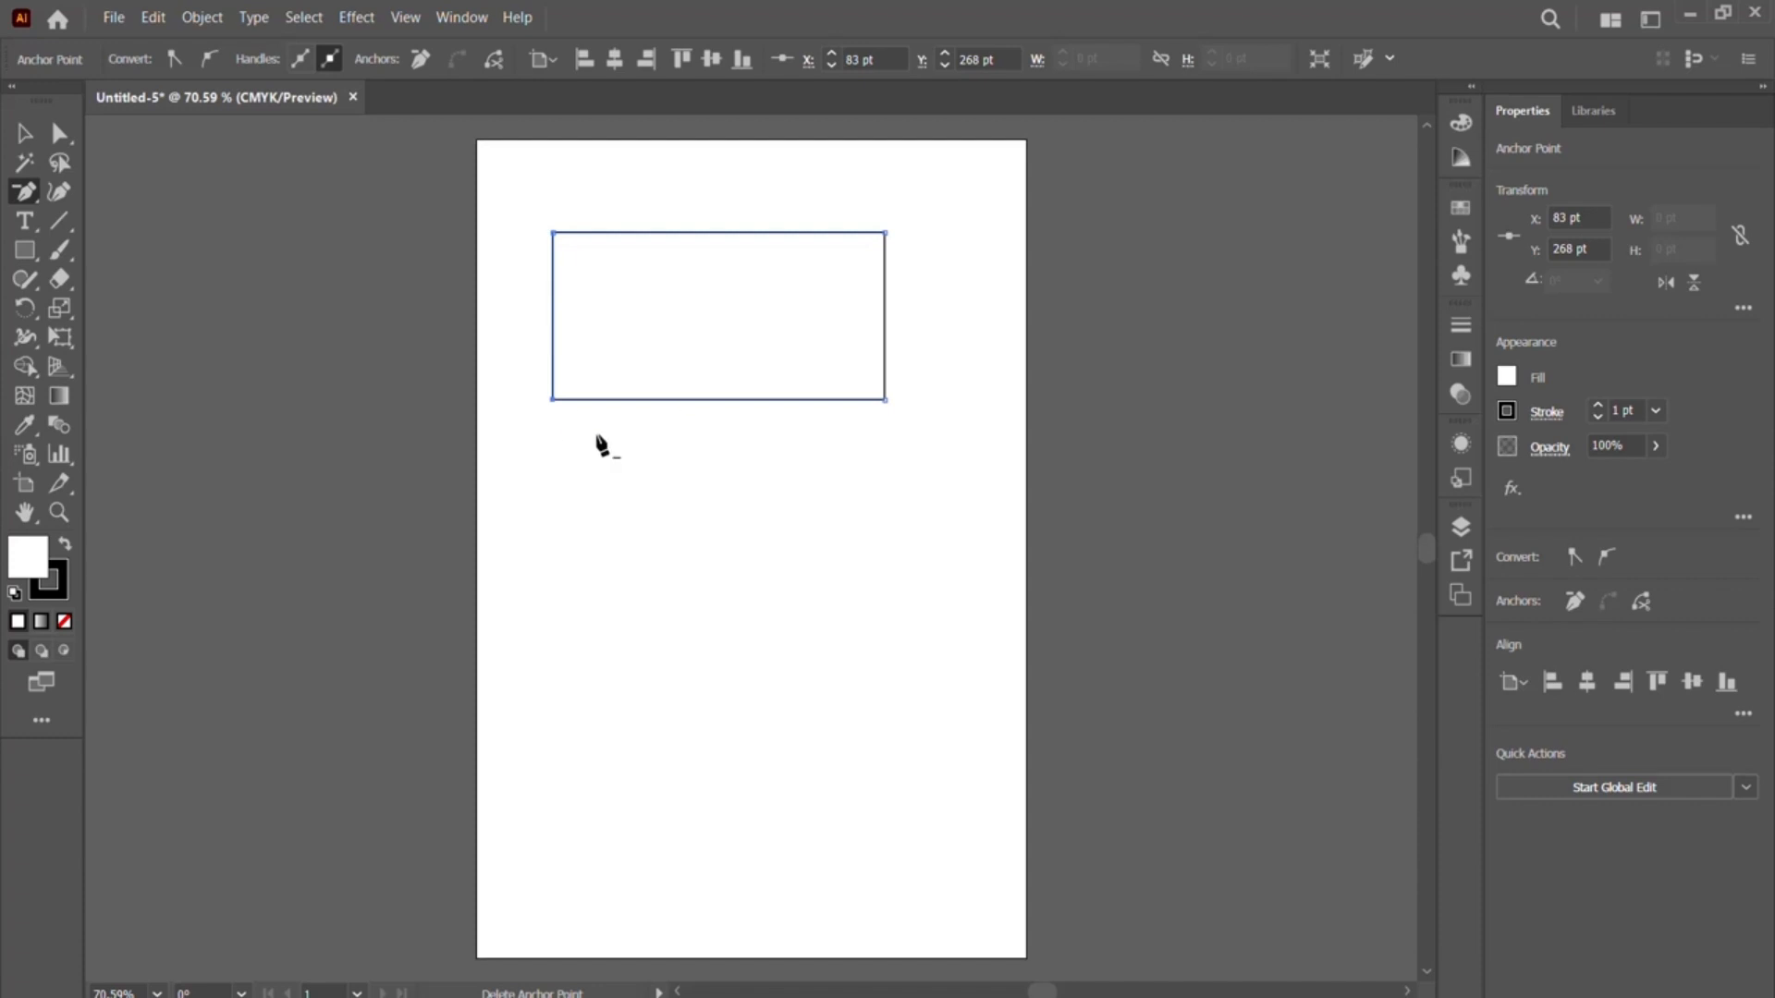
pyautogui.click(24, 191)
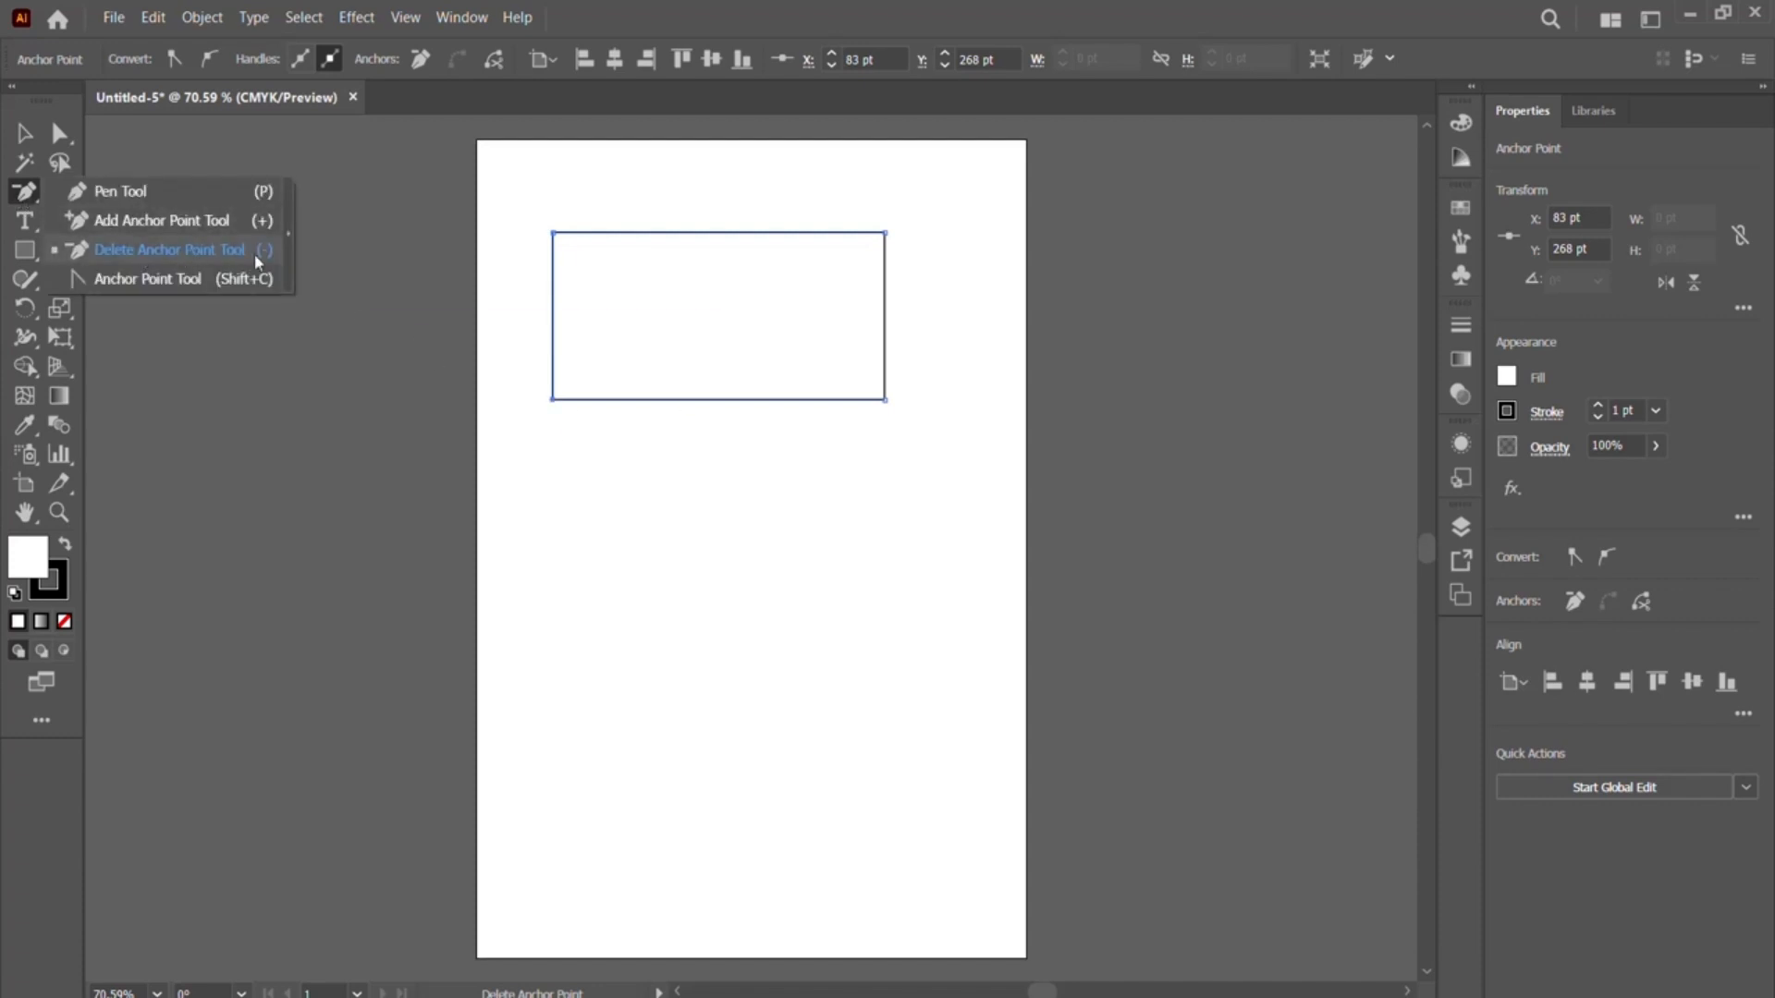